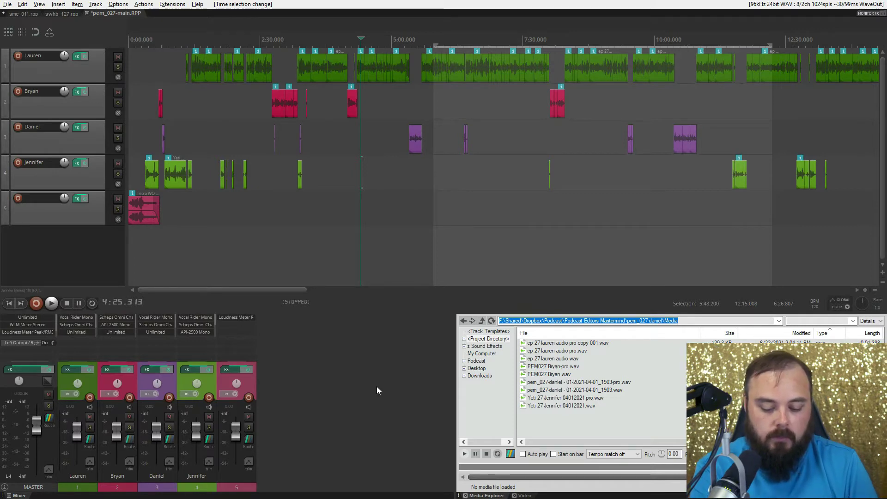
# Step: Dry-run the entire project's master mix to check its loudness statistics, cancel the run and leave the render settings
pyautogui.hotkey('ctrl', 'alt', 'r')
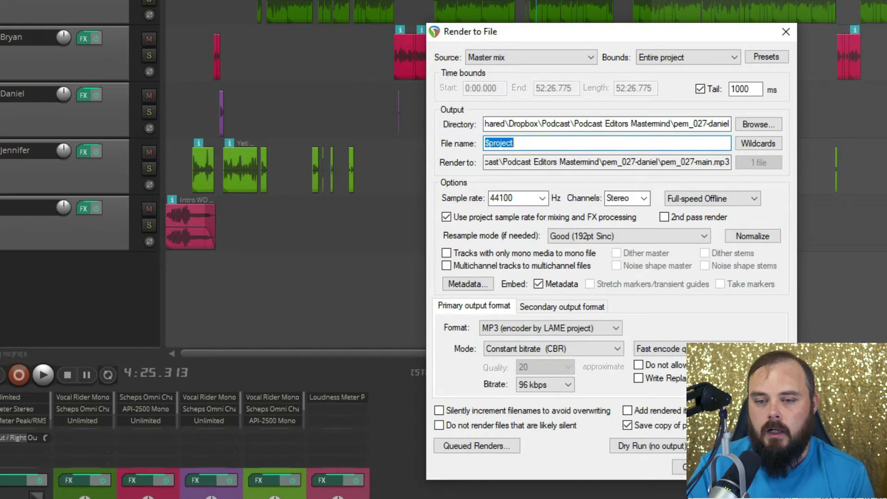
pyautogui.click(659, 447)
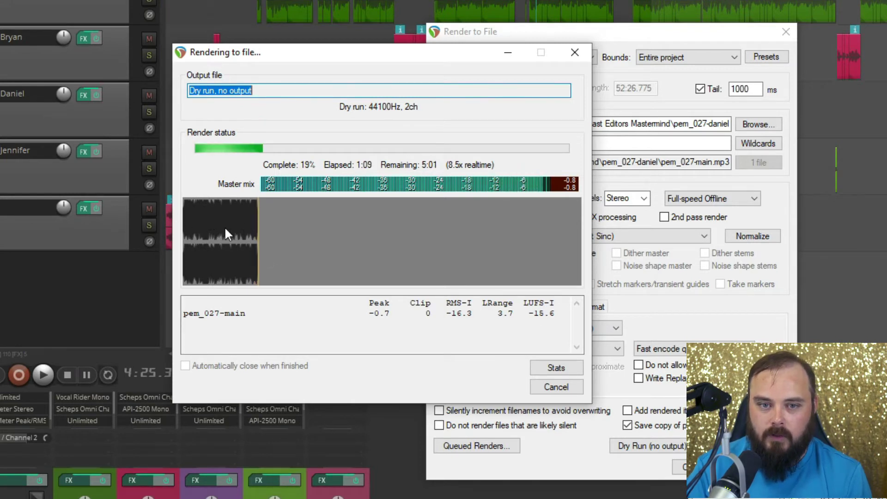
pyautogui.click(559, 370)
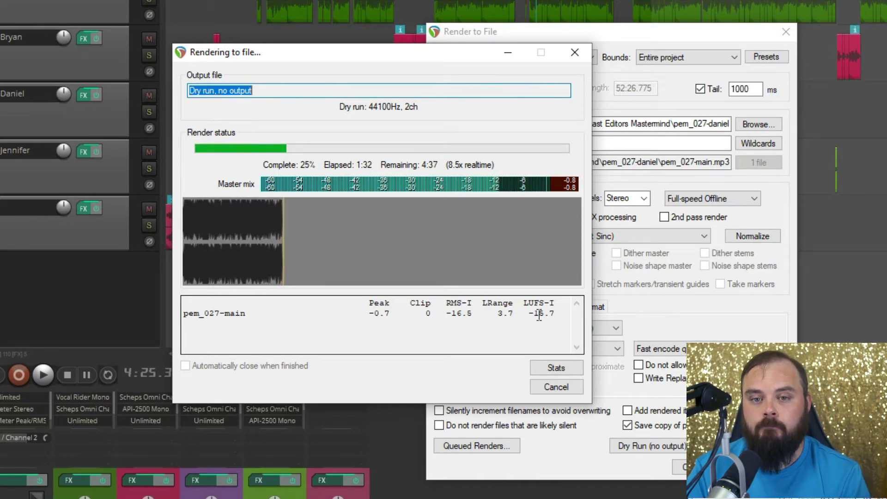
pyautogui.click(556, 387)
pyautogui.click(679, 467)
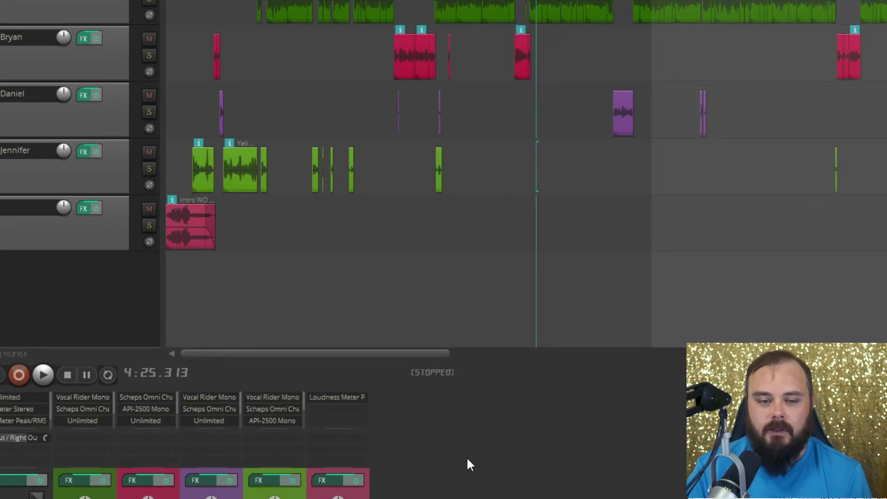
# Step: Open the master track's effects chain and locate Loudness Meter Peak/RMS/LUFS (Cockos) among the addable loudness plugins
pyautogui.click(14, 481)
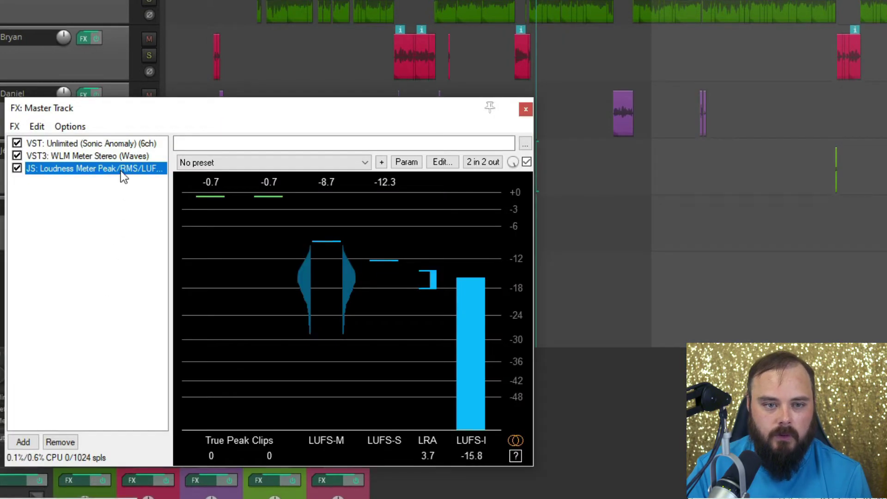
pyautogui.click(27, 441)
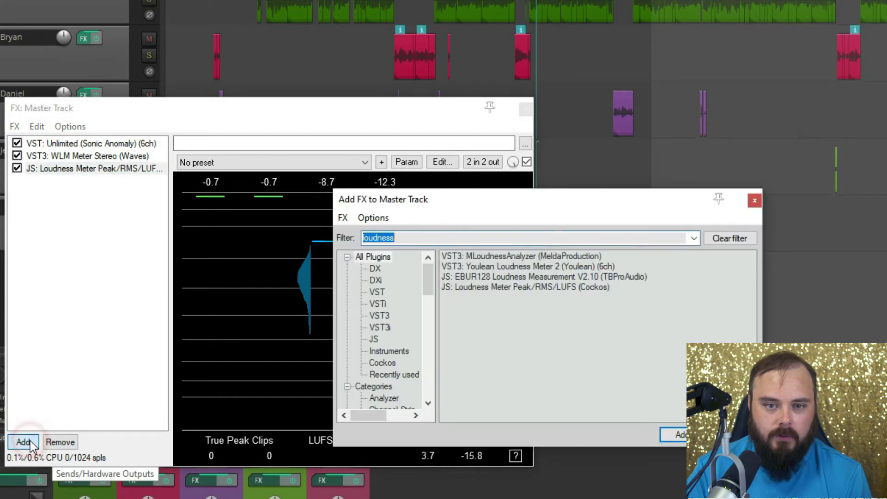
pyautogui.click(386, 242)
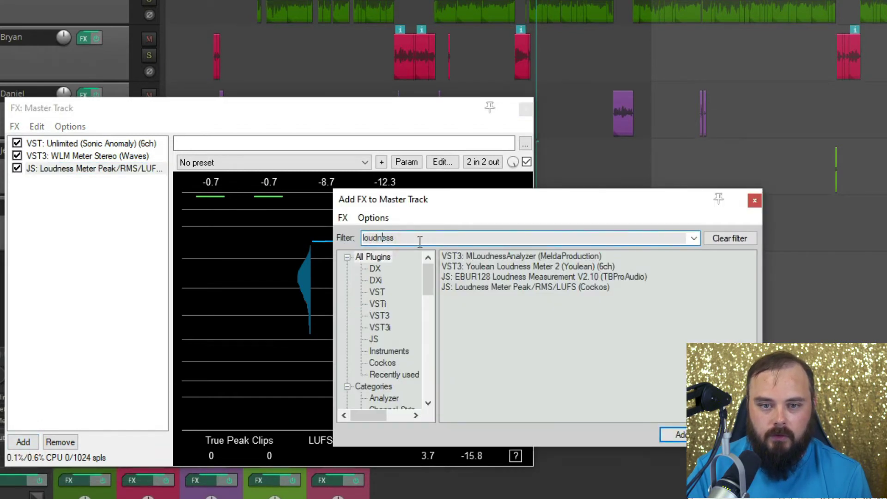
pyautogui.click(485, 288)
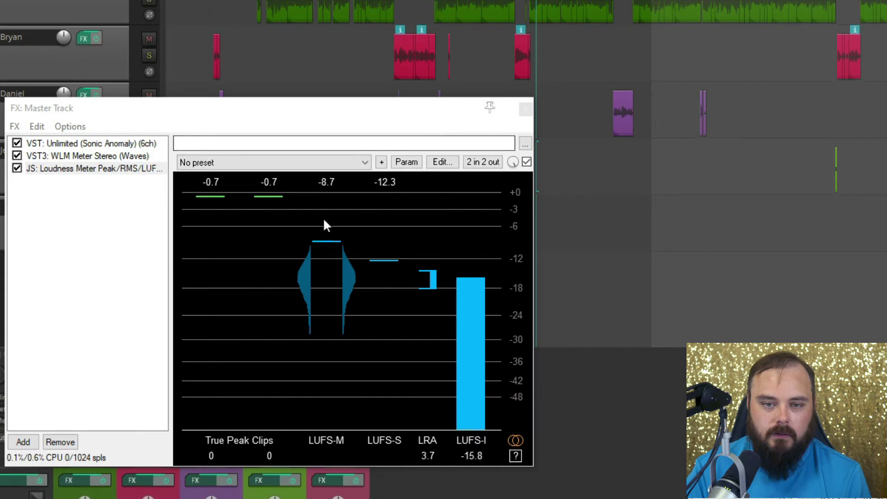
# Step: Reset the master loudness meter and compare it with WLM Meter Stereo while the project plays
pyautogui.click(137, 344)
pyautogui.click(341, 340)
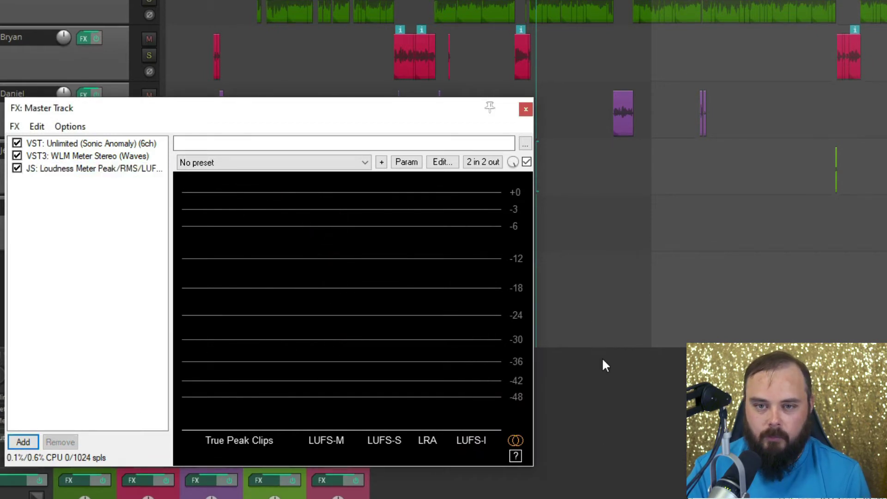
pyautogui.press('space')
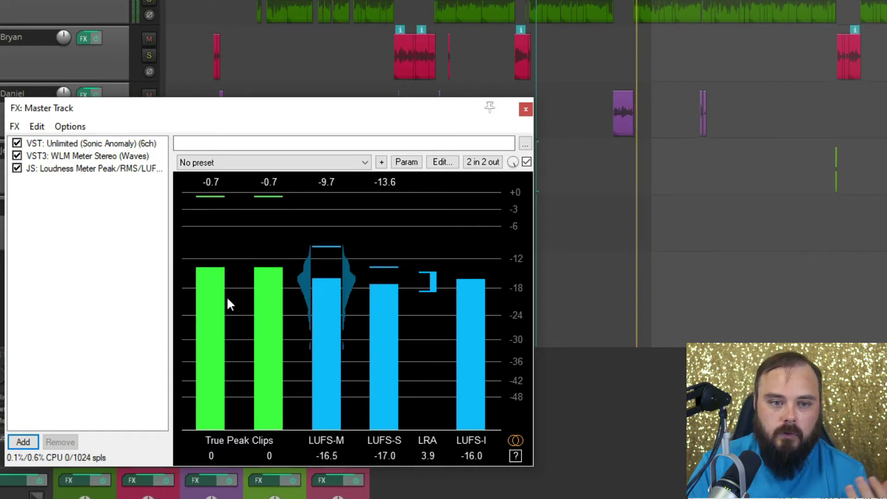
pyautogui.click(83, 156)
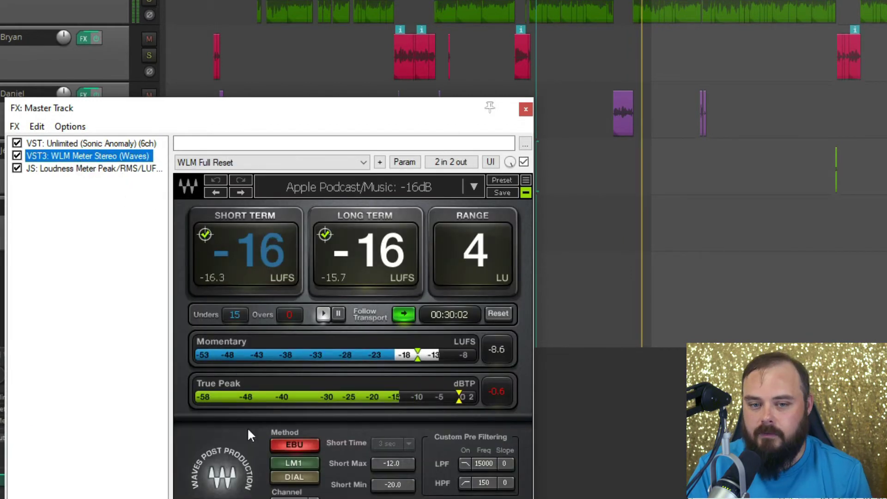
pyautogui.click(125, 168)
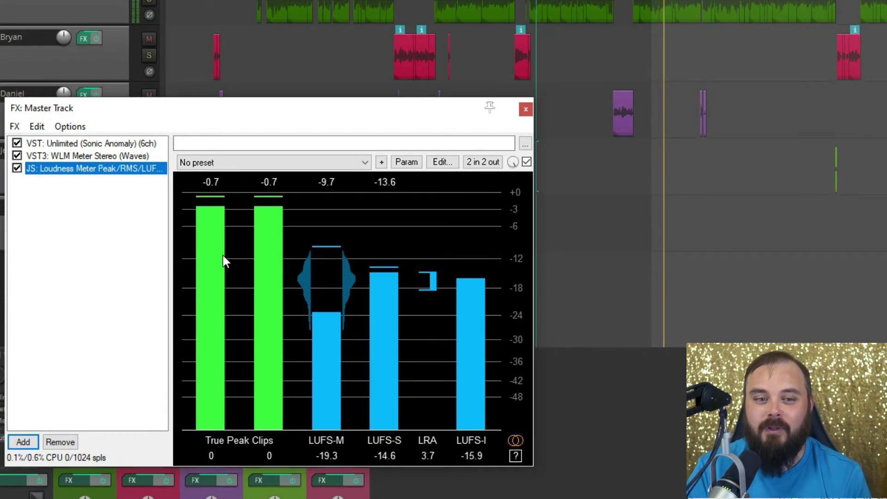
pyautogui.click(115, 157)
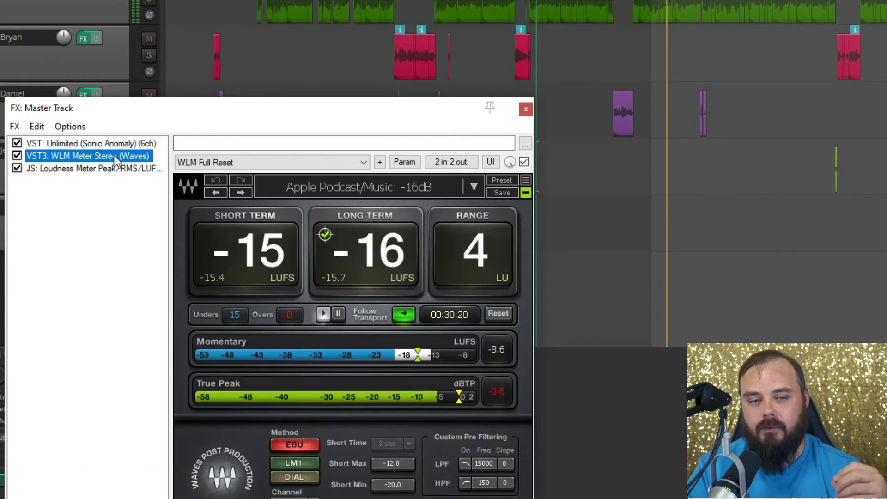
pyautogui.click(132, 169)
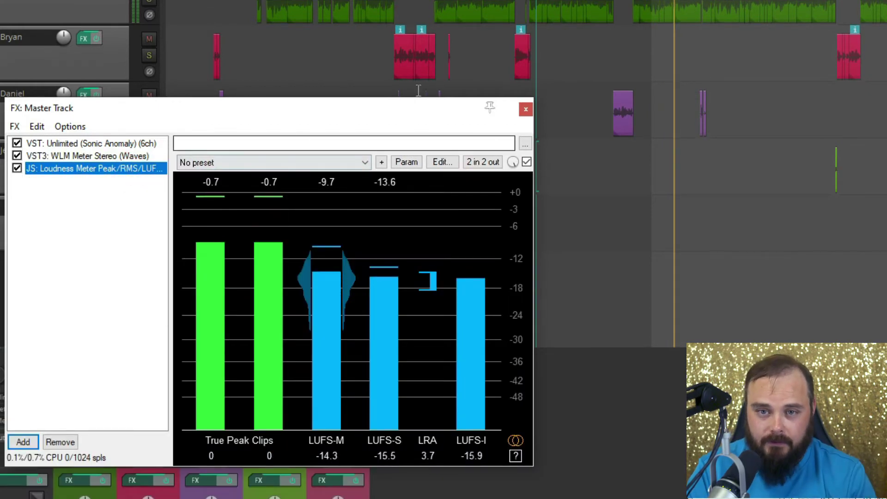
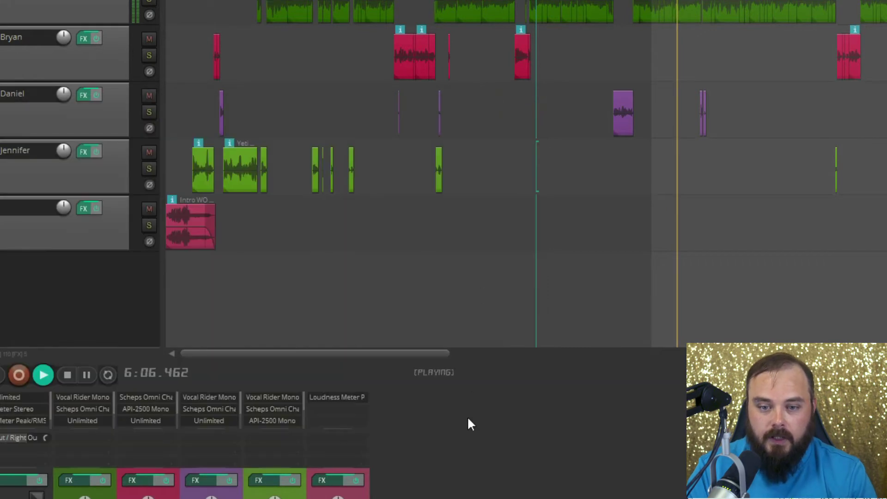
pyautogui.press('space')
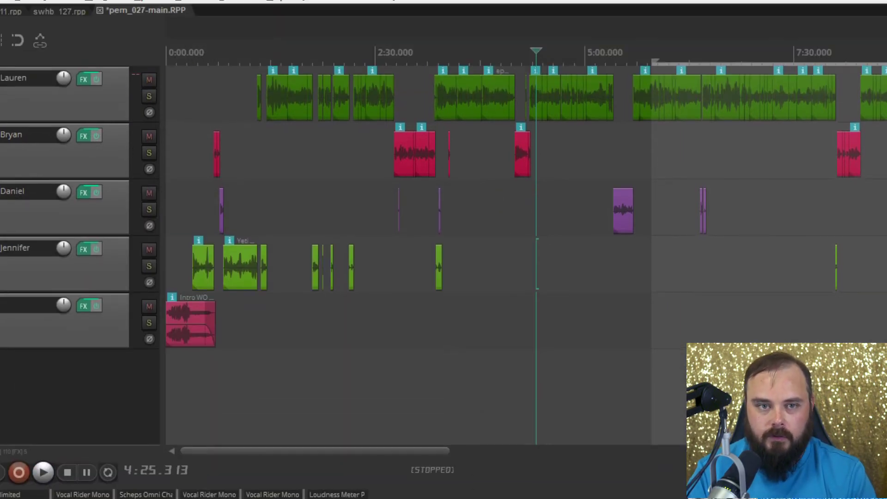
# Step: Open the action list and filter it for "loudness"
pyautogui.click(190, 6)
pyautogui.click(217, 24)
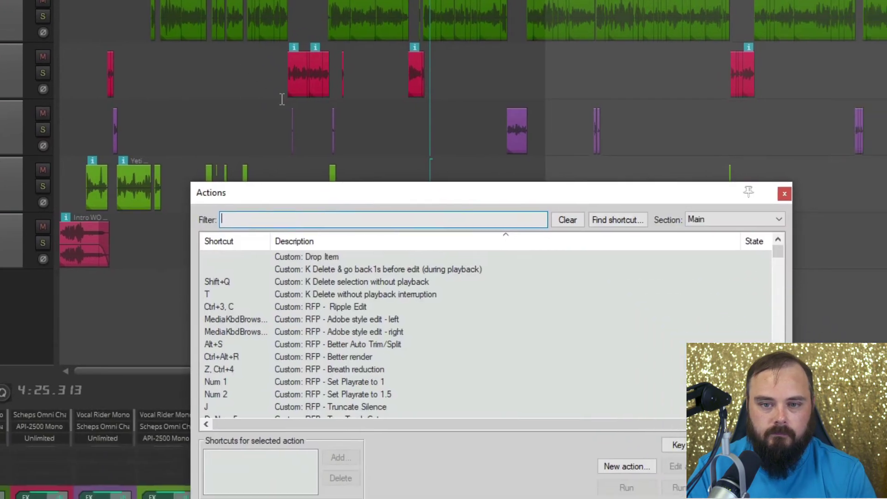
pyautogui.write('l')
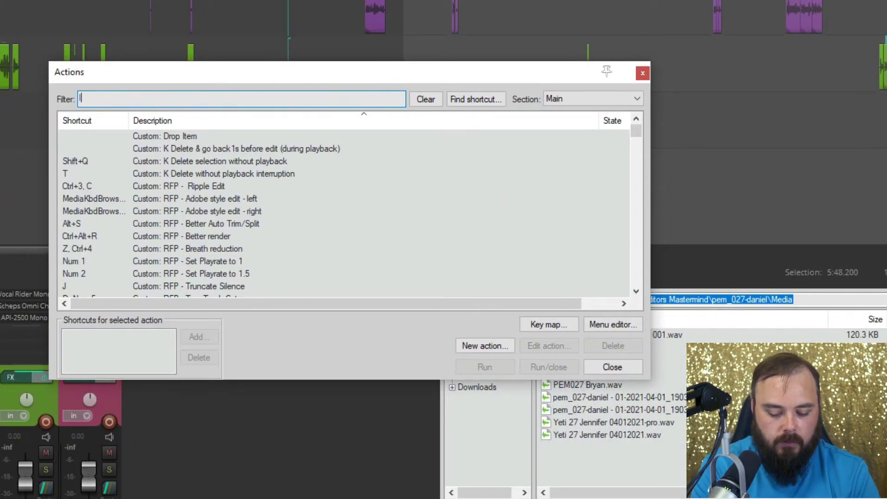
pyautogui.write('oudness')
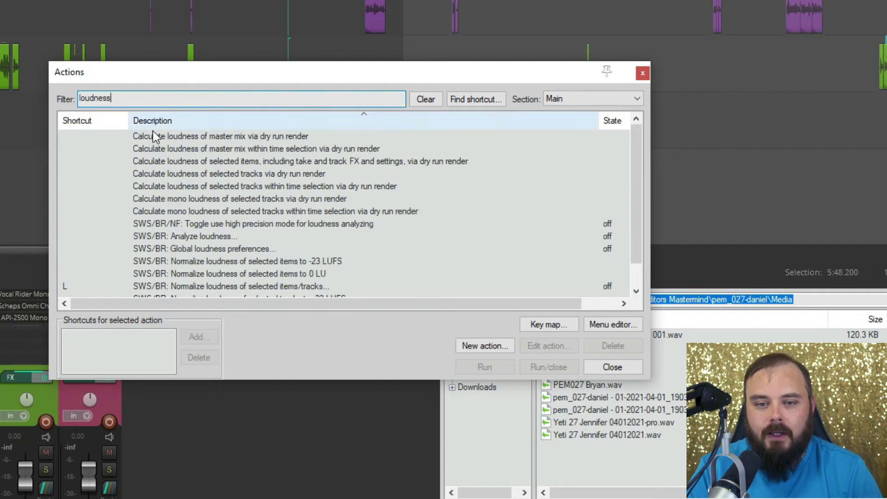
# Step: Review the dry-run loudness actions from master mix to mono tracks, and view the Dry Run option in the render settings
pyautogui.click(157, 136)
pyautogui.click(158, 211)
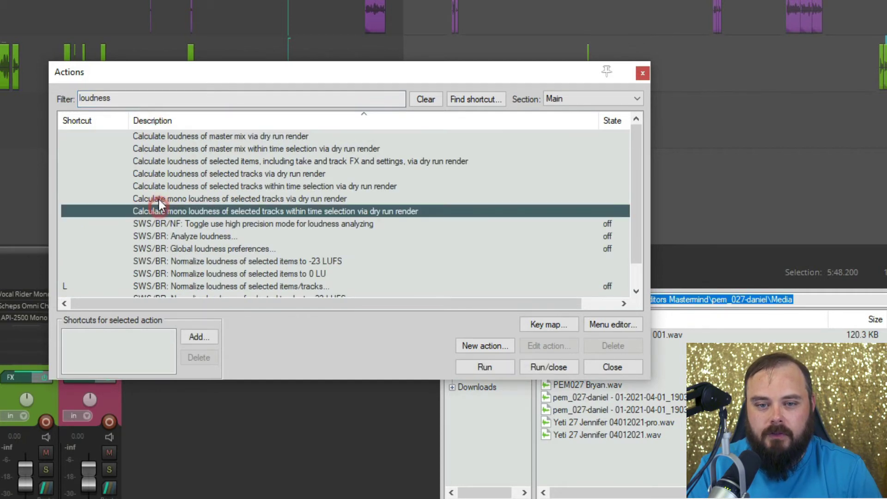
pyautogui.click(157, 137)
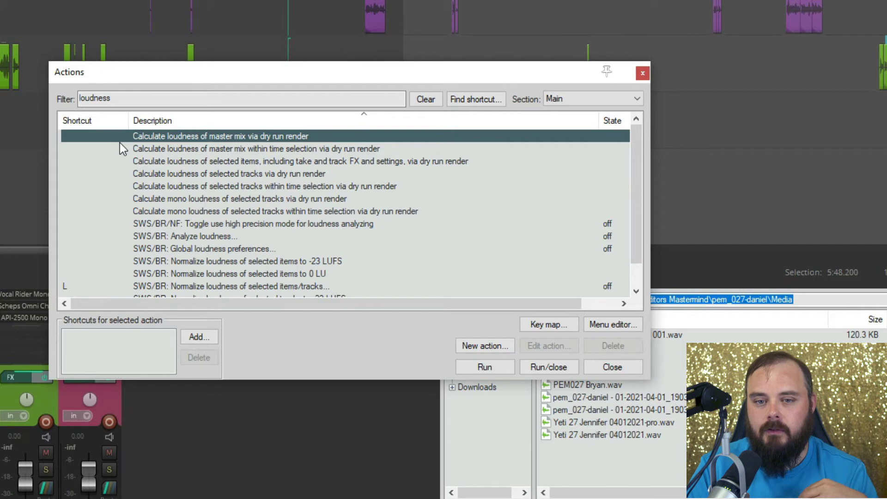
pyautogui.doubleClick(248, 137)
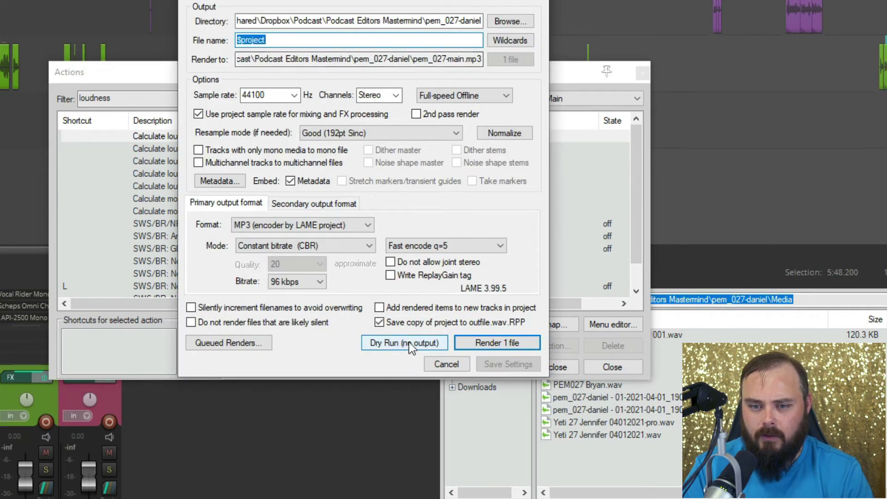
pyautogui.click(446, 364)
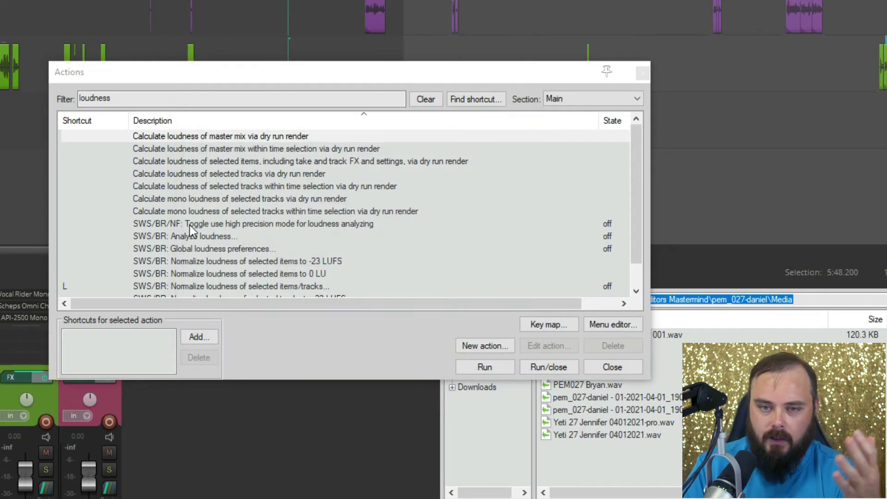
# Step: Set a time selection from about 6:40 to 9:15 and calculate the master mix loudness within it, cancelling the dry run midway
pyautogui.click(201, 149)
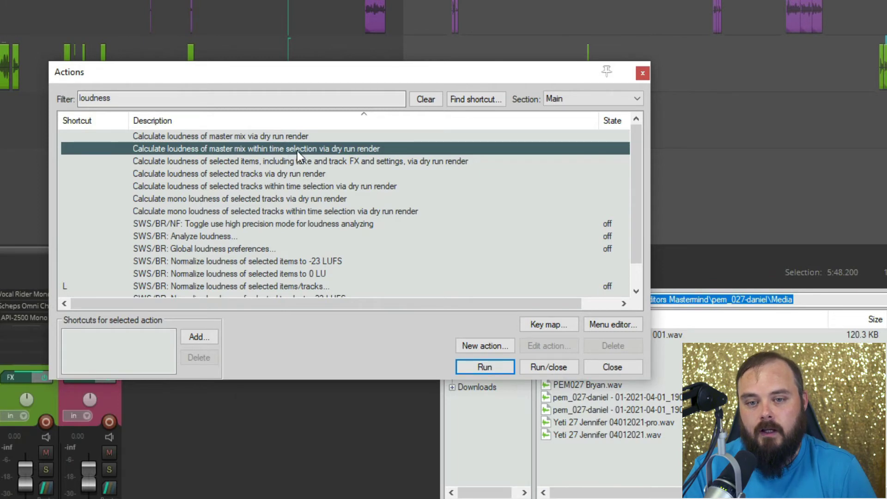
pyautogui.moveTo(406, 79); pyautogui.dragTo(171, 161)
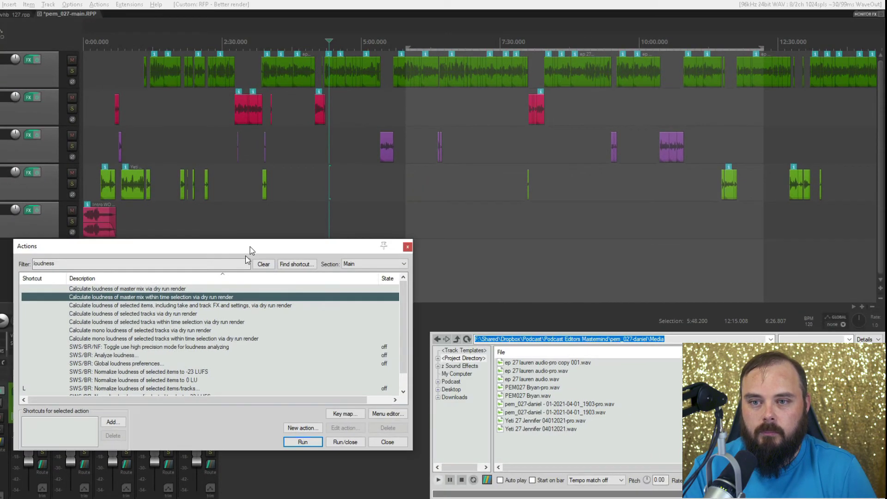
pyautogui.moveTo(250, 247); pyautogui.dragTo(246, 256)
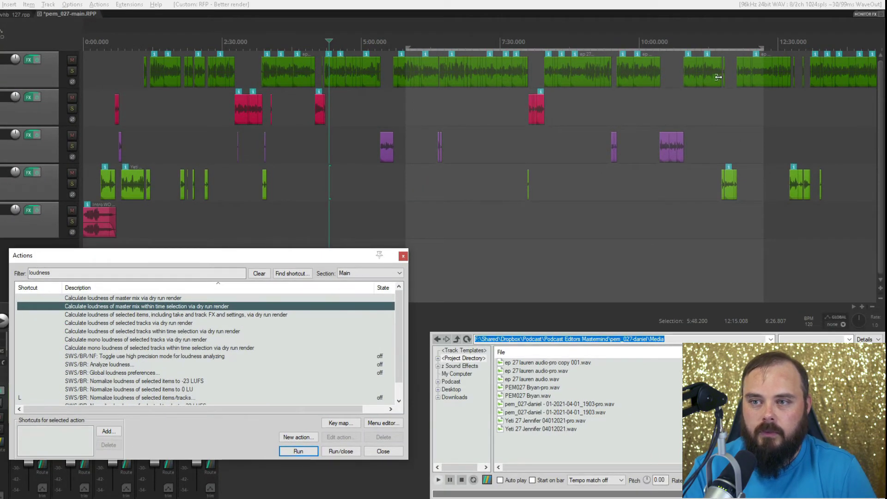
pyautogui.moveTo(456, 96); pyautogui.dragTo(597, 99)
pyautogui.click(299, 451)
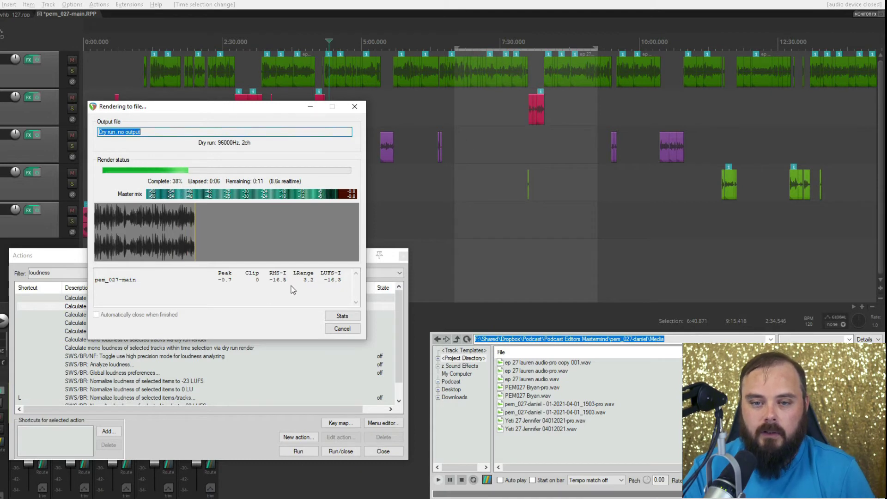
pyautogui.click(343, 329)
# Step: Calculate the loudness of the track 3 item at about 5:20, including take and track FX, via dry run render
pyautogui.click(107, 314)
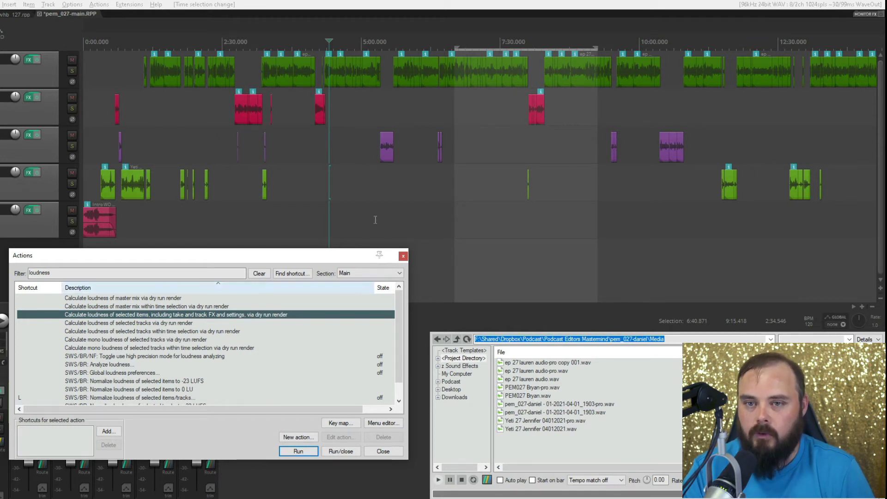
pyautogui.click(389, 153)
pyautogui.scroll(8, 416, 153)
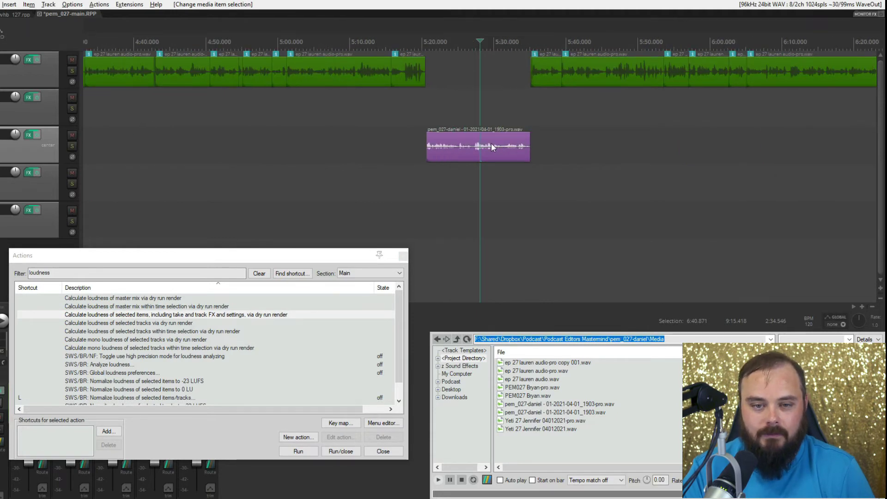
pyautogui.click(291, 454)
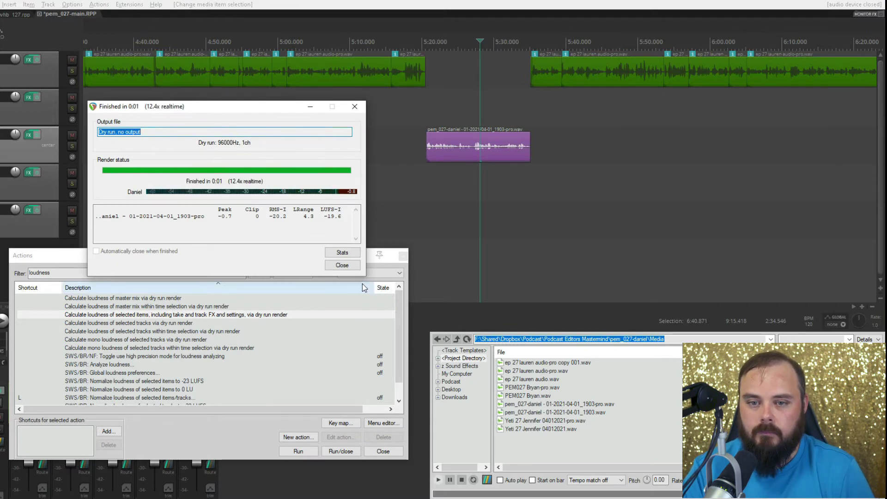
pyautogui.click(342, 265)
# Step: Add one item from each of tracks 1, 2 and 4 to the selection and calculate the selected items' loudness by dry run
pyautogui.scroll(-4, 361, 122)
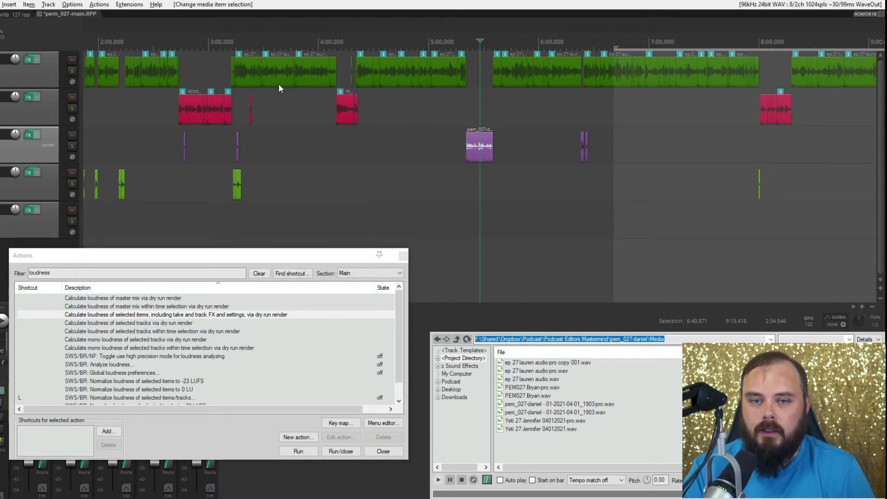
pyautogui.scroll(-3, 436, 113)
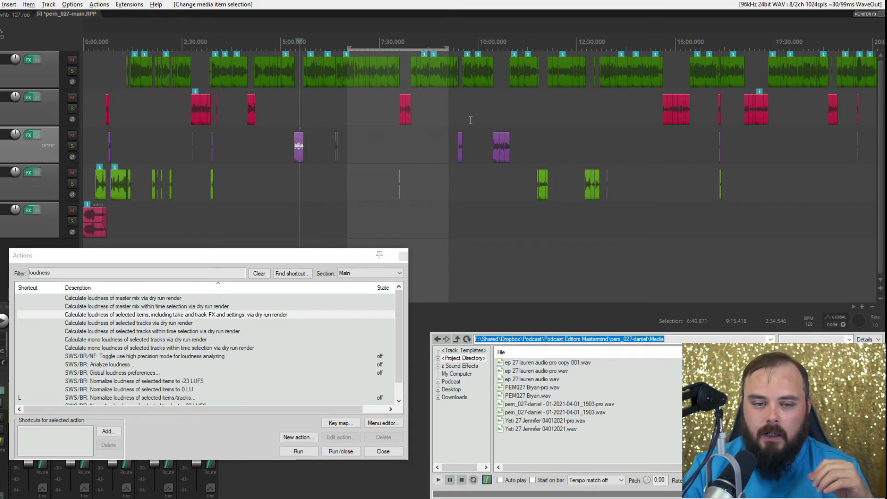
pyautogui.scroll(5, 329, 88)
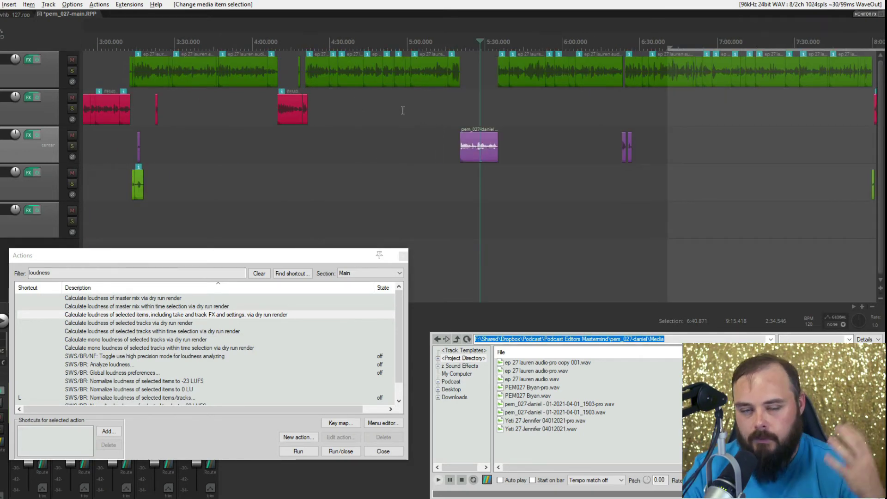
pyautogui.keyDown('ctrl'); pyautogui.click(430, 74); pyautogui.keyUp('ctrl')
pyautogui.keyDown('ctrl'); pyautogui.click(291, 109); pyautogui.keyUp('ctrl')
pyautogui.keyDown('ctrl'); pyautogui.click(140, 191); pyautogui.keyUp('ctrl')
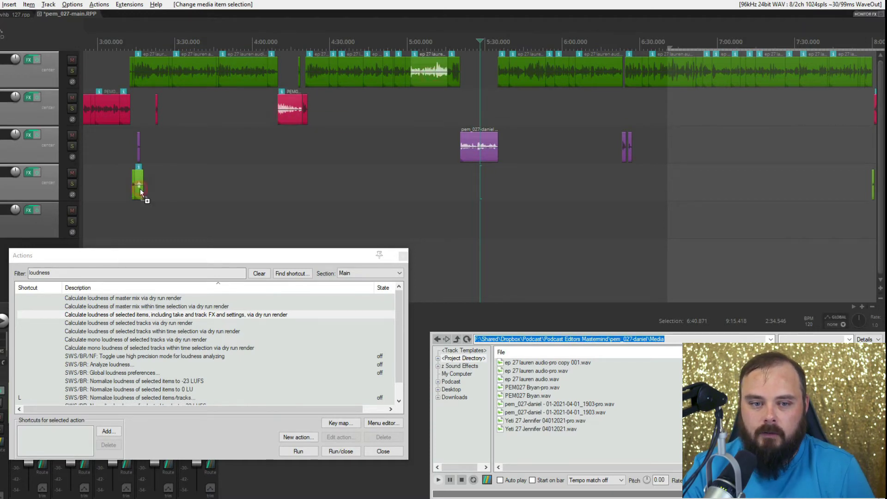
pyautogui.click(296, 451)
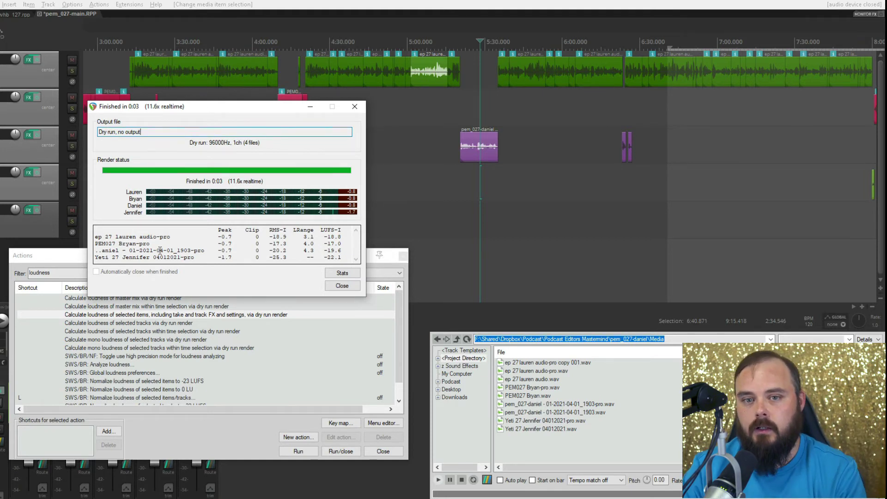
# Step: Select tracks 1, 2 and 4 and calculate their loudness via dry run render, cancelling the render midway
pyautogui.click(338, 286)
pyautogui.click(112, 323)
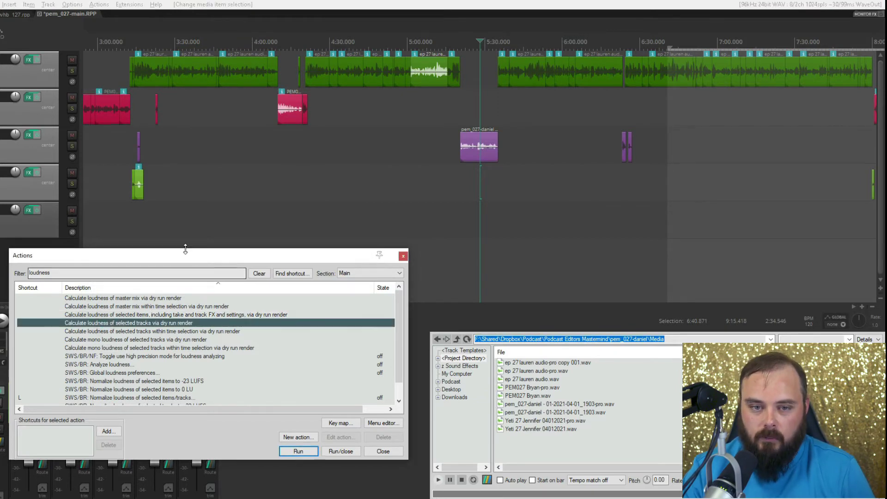
pyautogui.moveTo(184, 254); pyautogui.dragTo(345, 268)
pyautogui.click(19, 148)
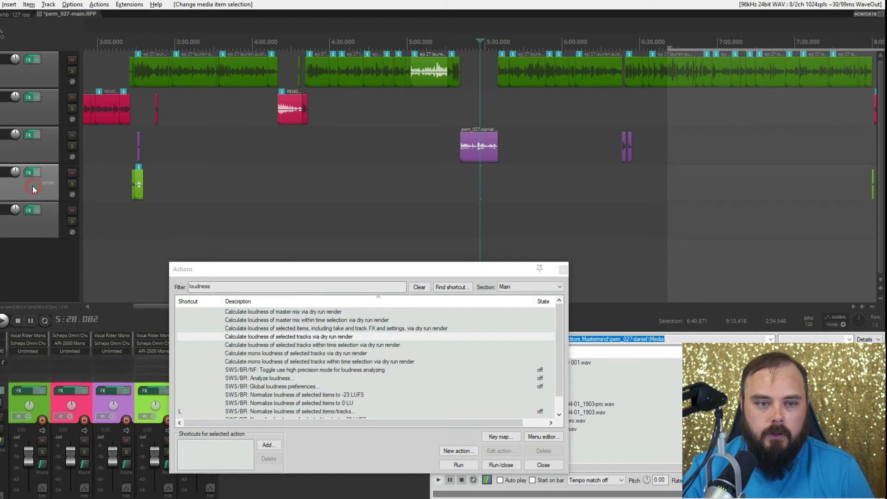
pyautogui.scroll(-2, 146, 128)
pyautogui.scroll(-2, 145, 128)
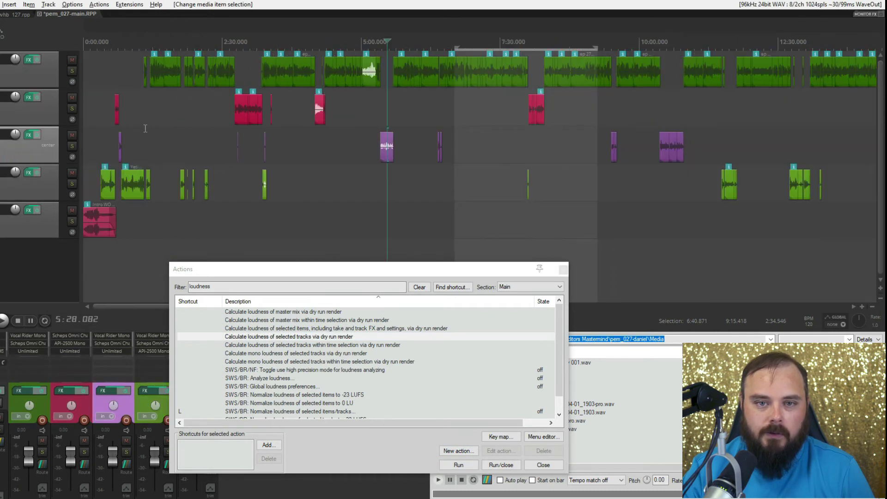
pyautogui.click(46, 78)
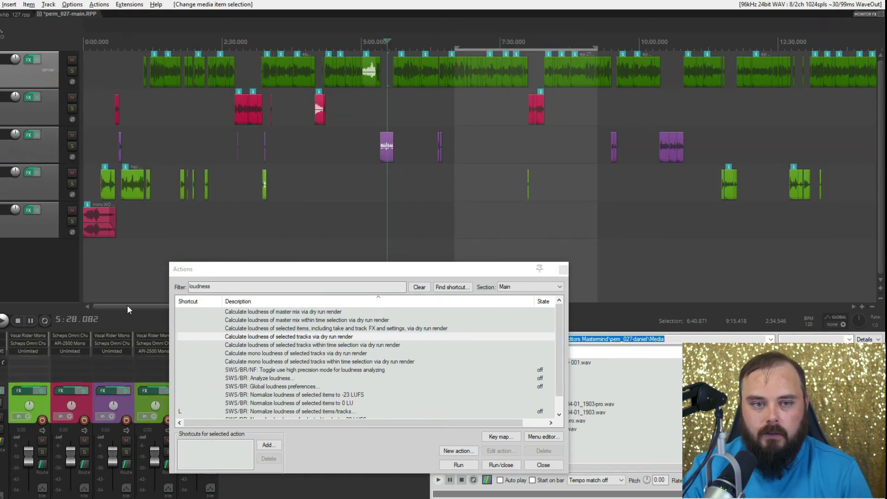
pyautogui.keyDown('ctrl'); pyautogui.click(45, 105); pyautogui.keyUp('ctrl')
pyautogui.keyDown('ctrl'); pyautogui.click(44, 173); pyautogui.keyUp('ctrl')
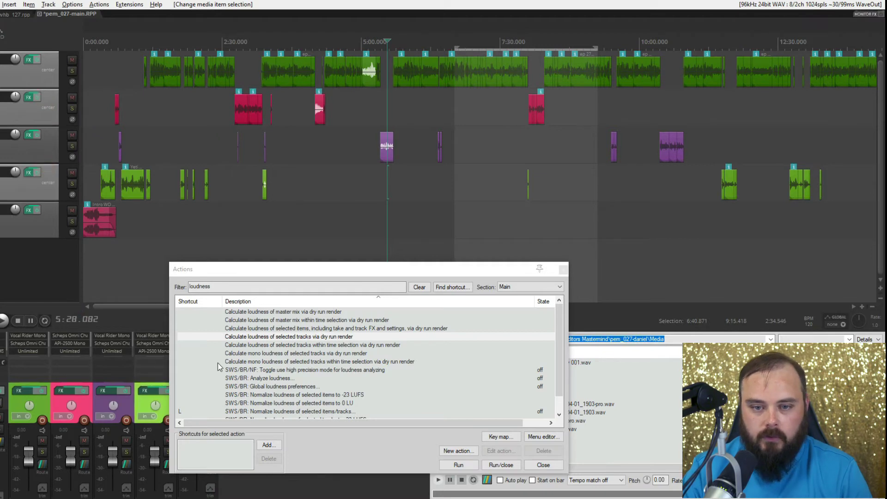
pyautogui.click(243, 336)
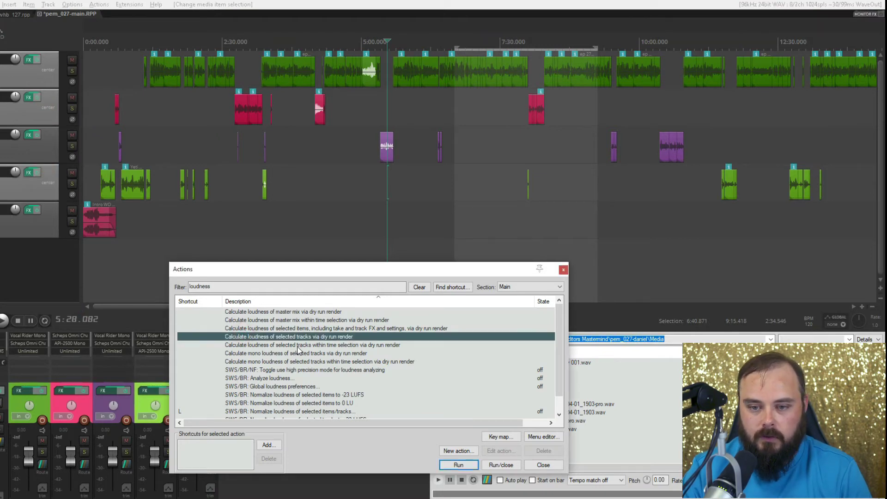
pyautogui.click(448, 461)
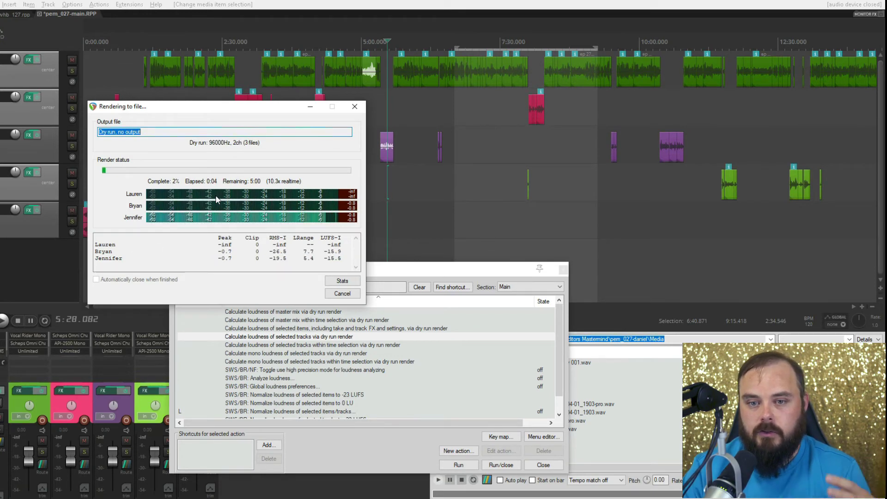
pyautogui.click(332, 293)
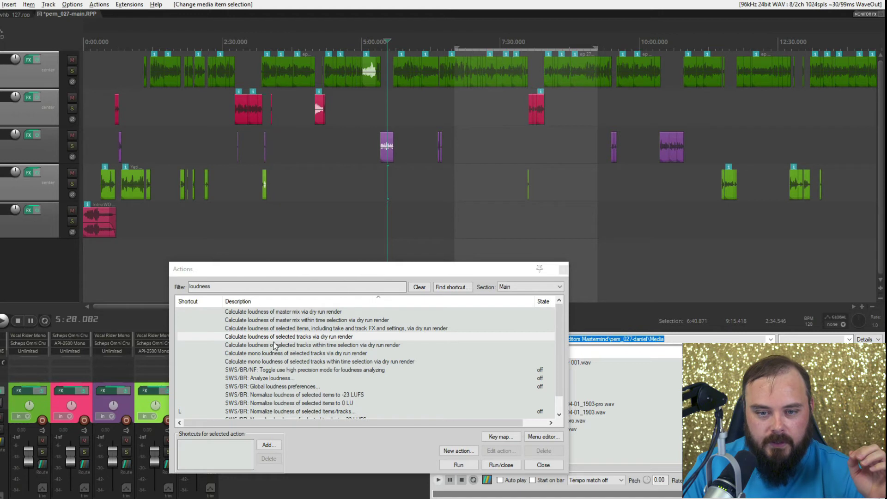
# Step: Calculate the loudness of the selected tracks within the time selection via dry run render
pyautogui.click(266, 345)
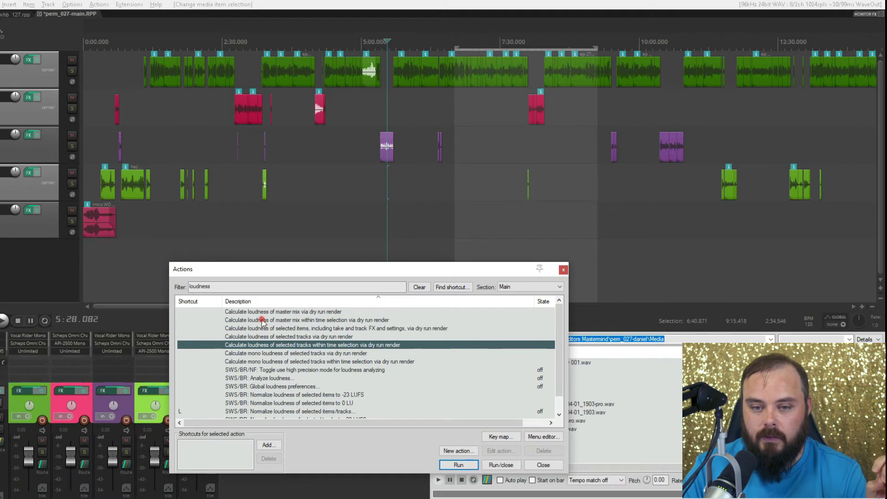
pyautogui.click(321, 321)
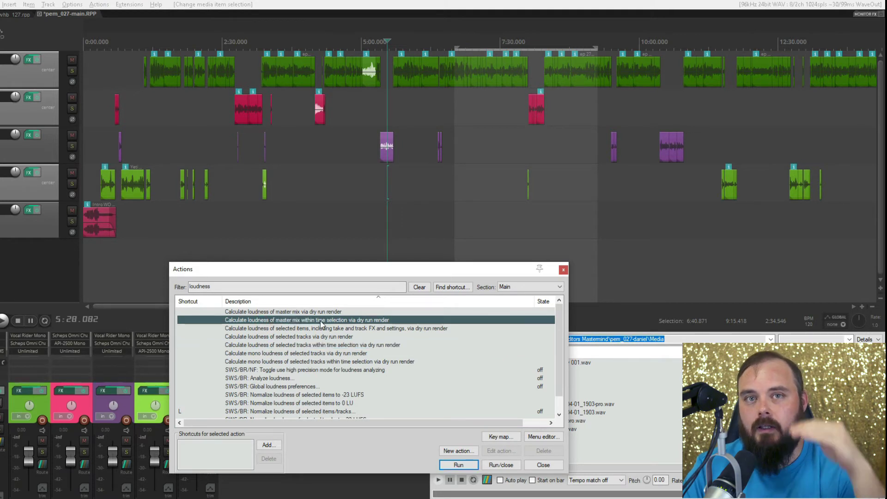
pyautogui.click(301, 346)
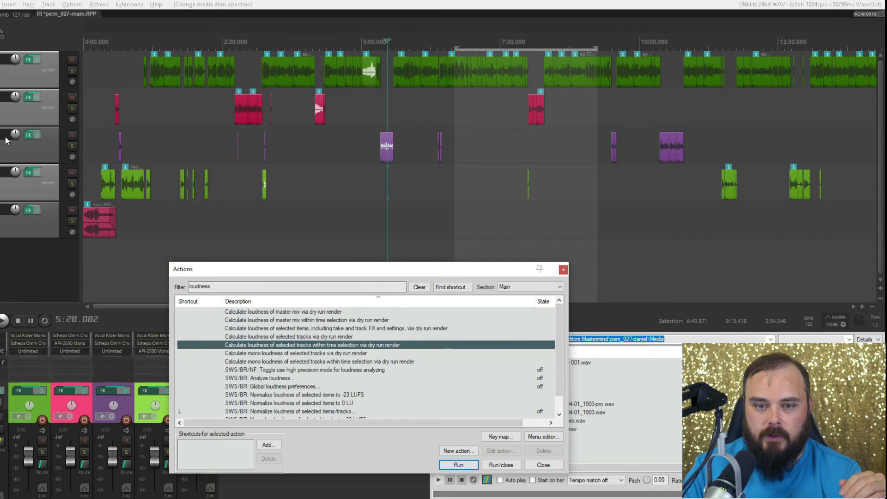
pyautogui.click(449, 465)
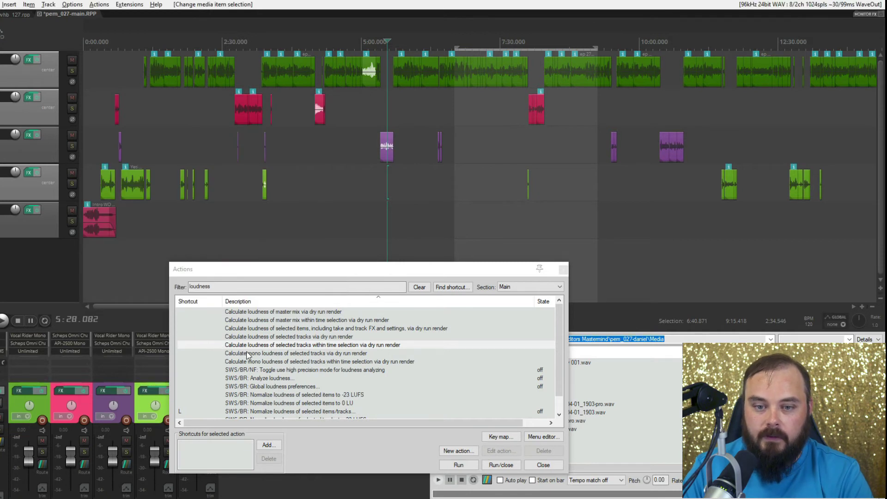
# Step: Compare the regular and mono loudness actions for selected tracks, both for the full length and within the time selection
pyautogui.click(247, 354)
pyautogui.click(248, 361)
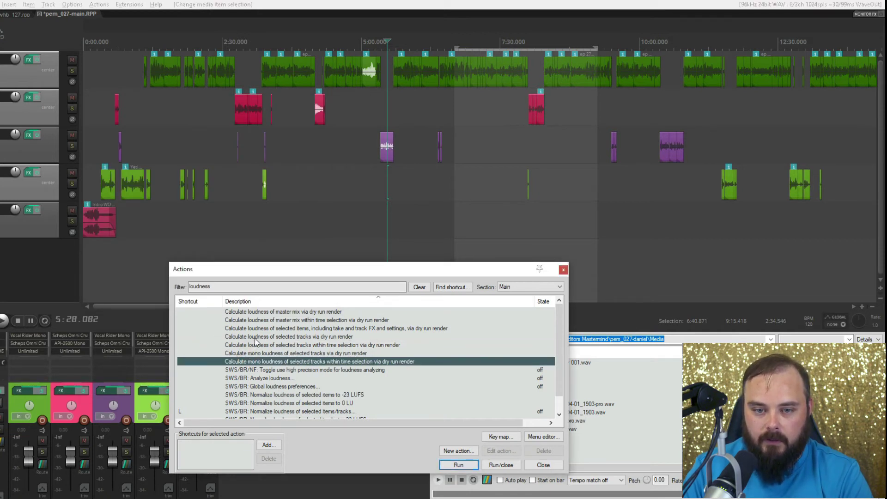
pyautogui.click(254, 338)
pyautogui.click(254, 345)
pyautogui.click(253, 353)
pyautogui.click(252, 363)
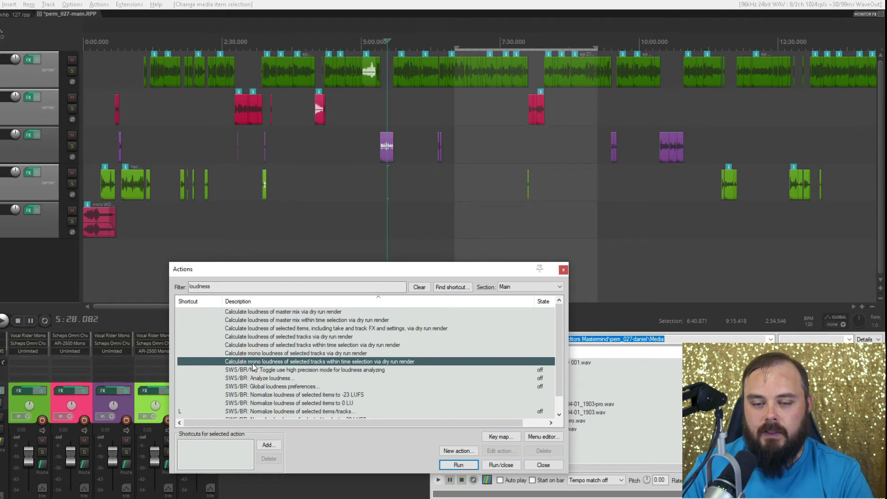
# Step: Calculate the loudness of track 5 in stereo via dry run render, cancelling the render midway
pyautogui.click(46, 233)
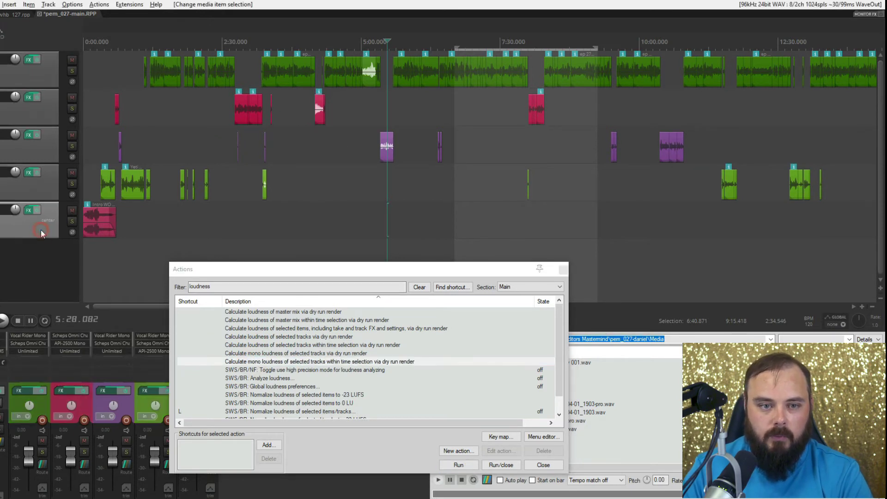
pyautogui.click(254, 337)
pyautogui.click(457, 465)
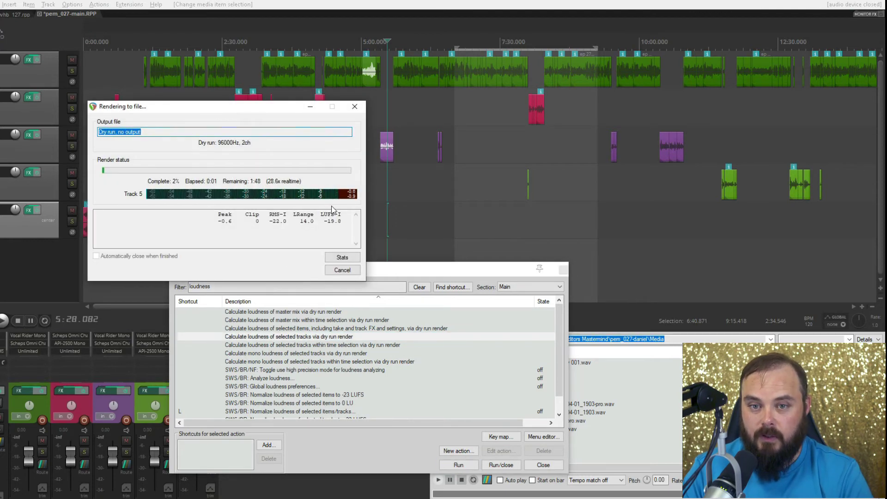
pyautogui.click(338, 271)
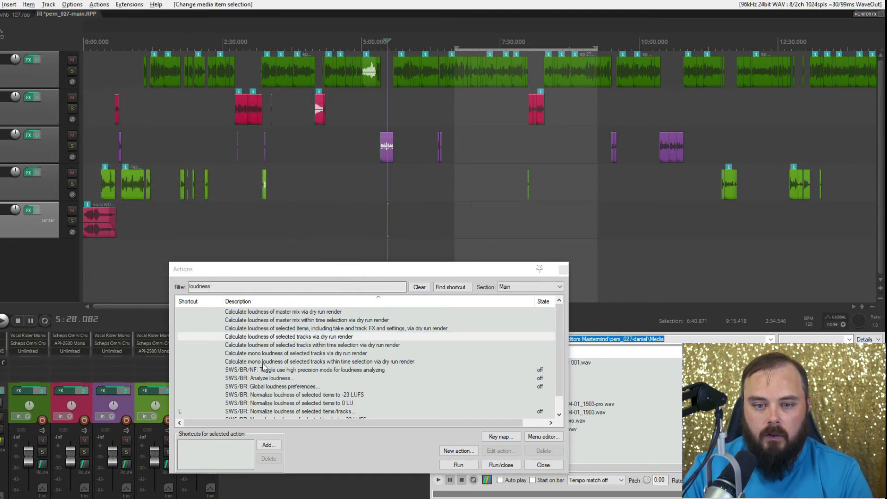
# Step: Calculate the mono loudness of track 5 via dry run render, cancelling midway and keeping the mono action highlighted
pyautogui.click(259, 353)
pyautogui.click(458, 464)
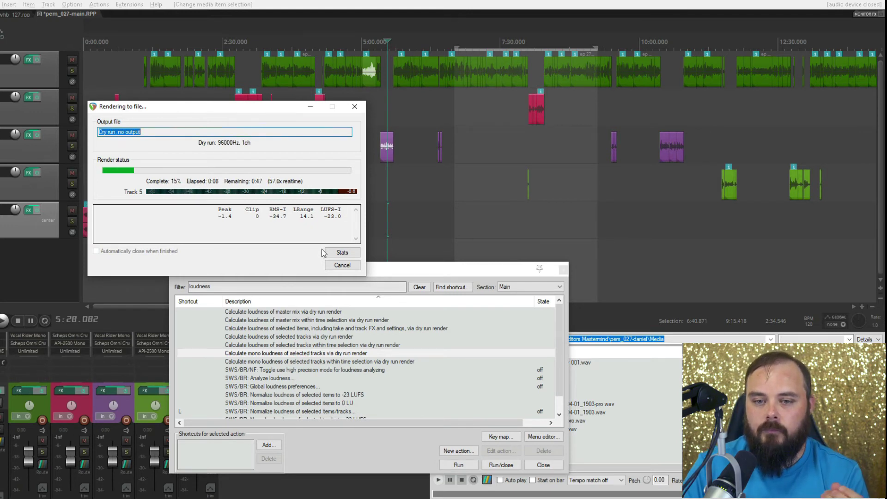
pyautogui.click(342, 266)
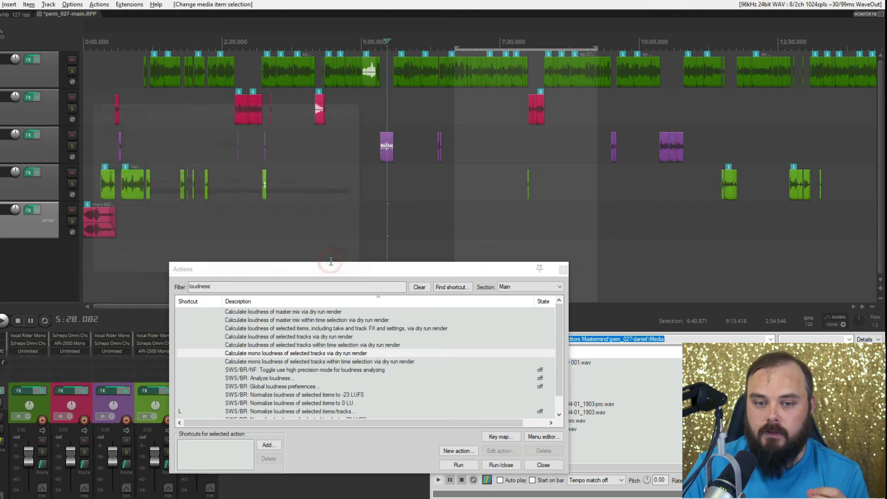
pyautogui.click(275, 354)
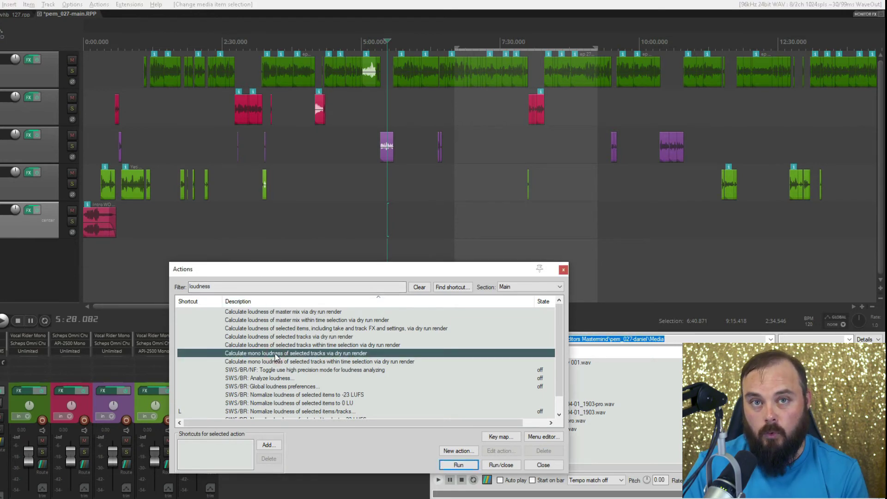
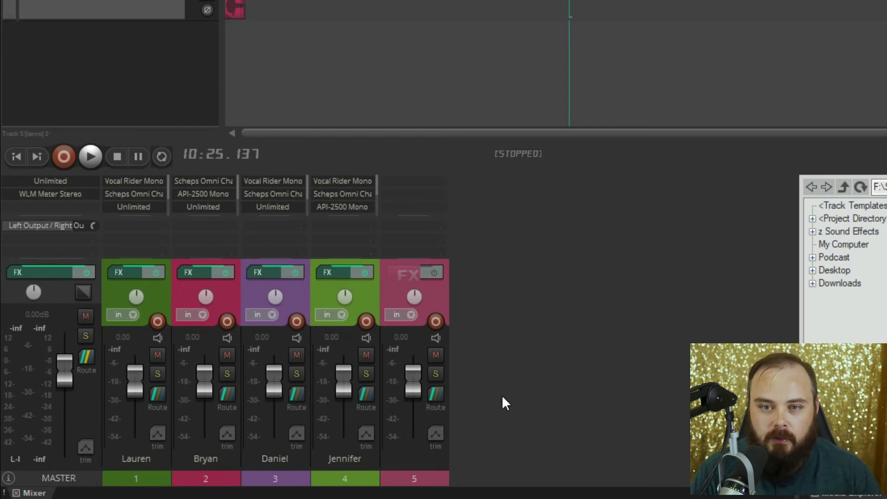
# Step: During playback, try the Peak only and Loudness only mixer meters in the master VU settings, finishing on Peak + loudness
pyautogui.press('space')
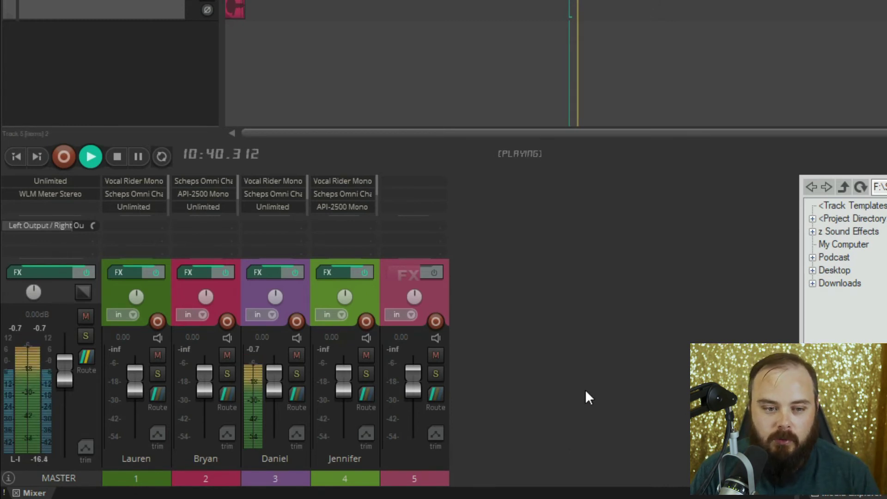
pyautogui.rightClick(41, 348)
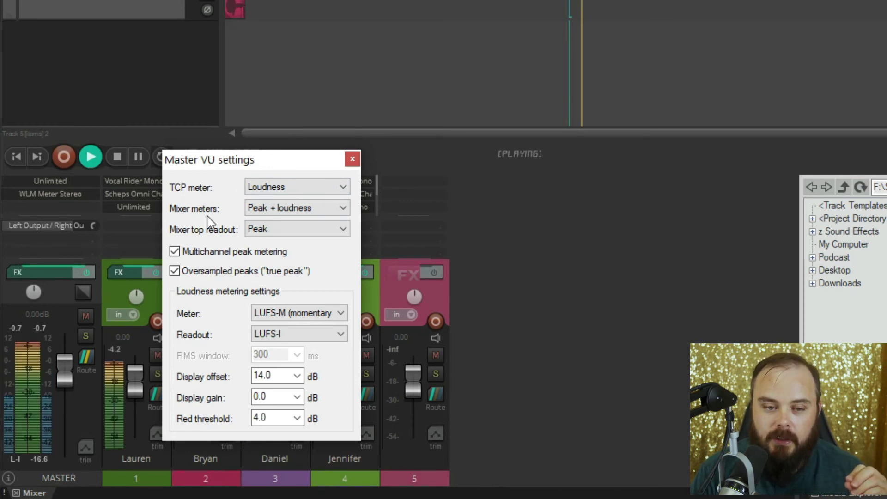
pyautogui.click(268, 210)
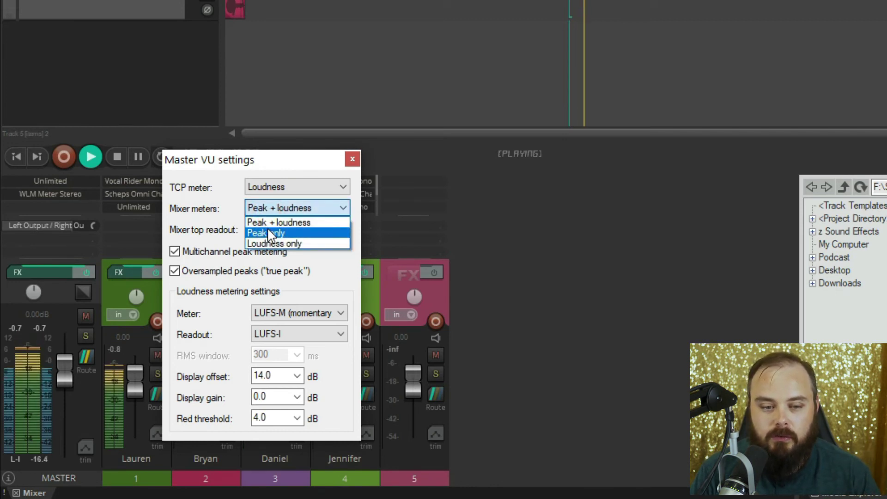
pyautogui.click(266, 231)
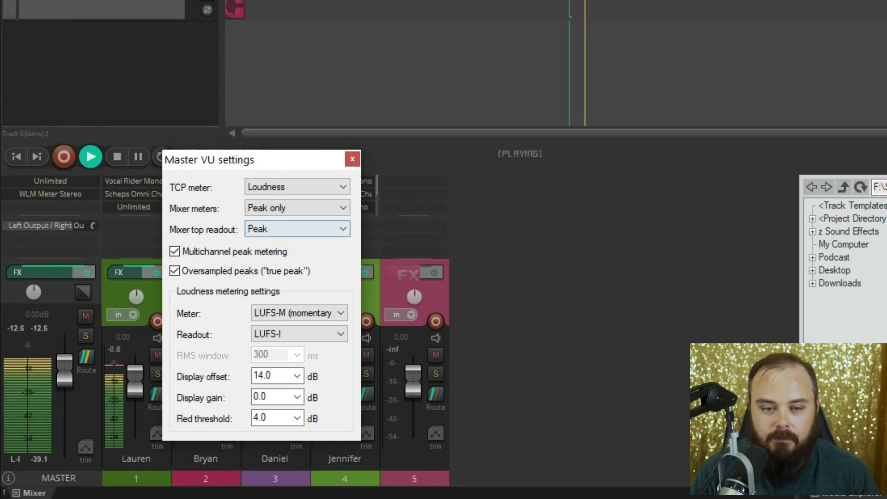
pyautogui.click(300, 209)
pyautogui.click(303, 242)
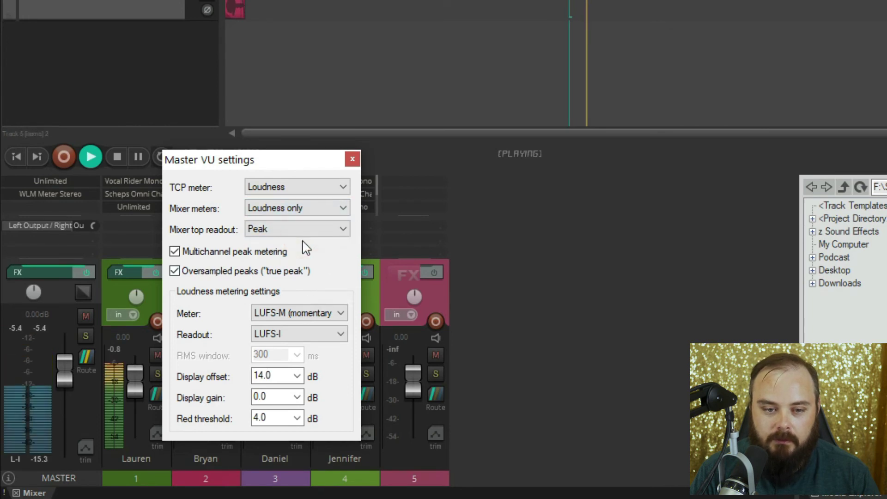
pyautogui.click(313, 210)
pyautogui.click(312, 222)
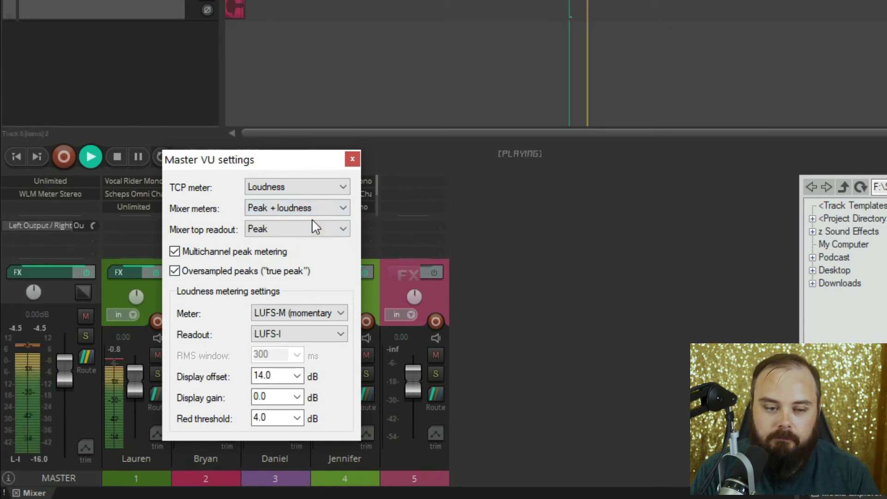
# Step: Try Loudness as the master's mixer top readout, and set it back to Peak
pyautogui.click(314, 227)
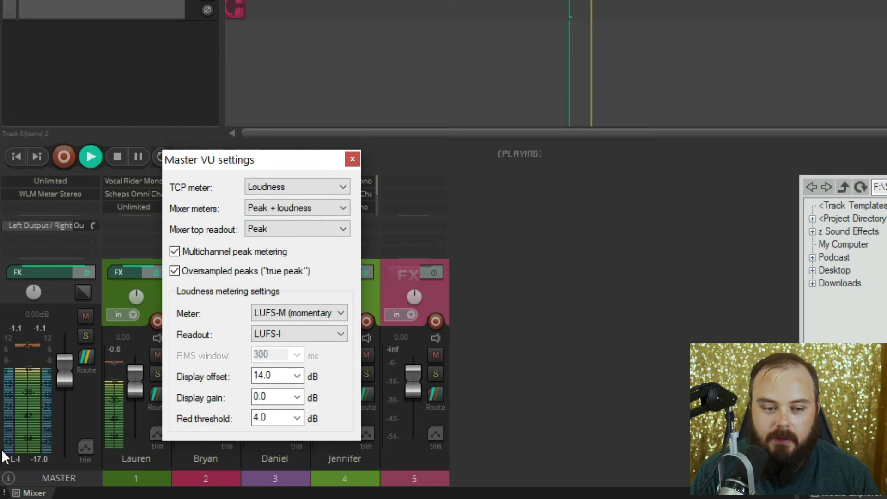
pyautogui.click(268, 232)
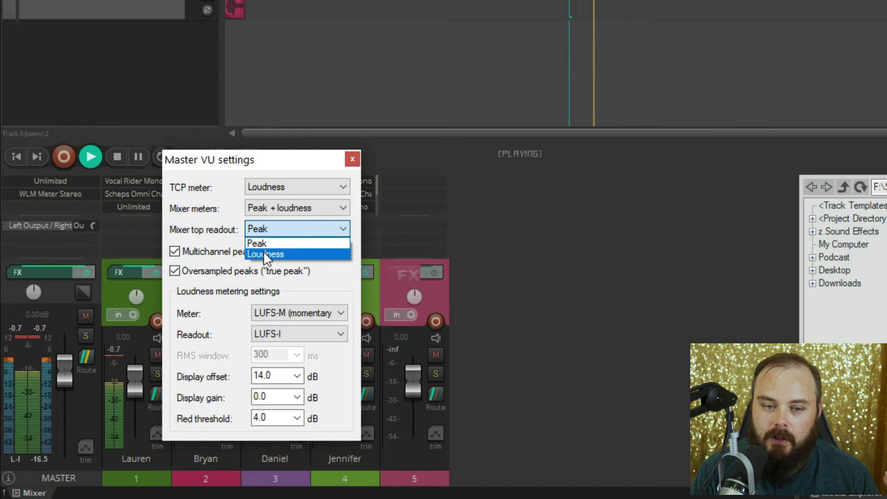
pyautogui.click(264, 254)
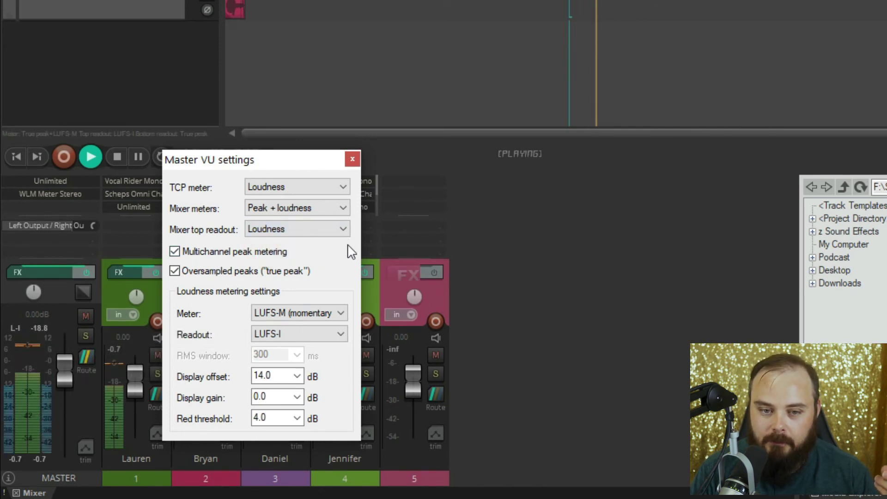
pyautogui.click(343, 230)
pyautogui.click(330, 241)
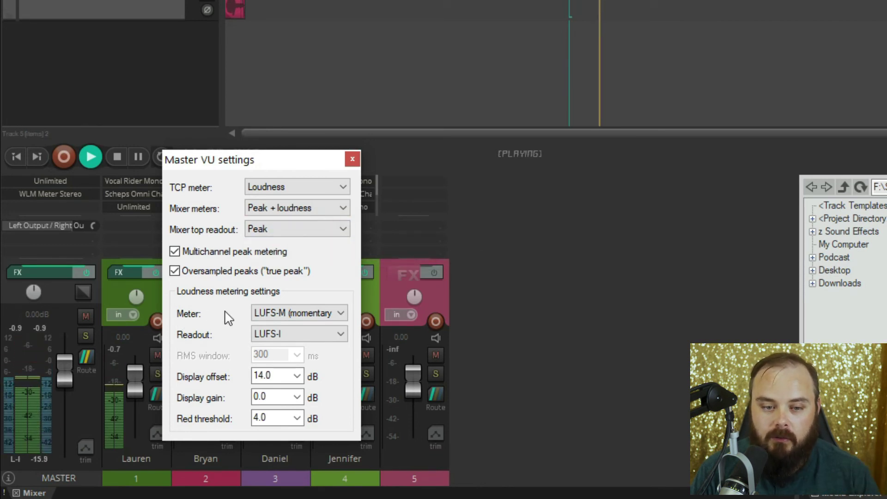
# Step: Set the master's loudness meter to LUFS-S (short-term) and its readout to LRA
pyautogui.click(269, 312)
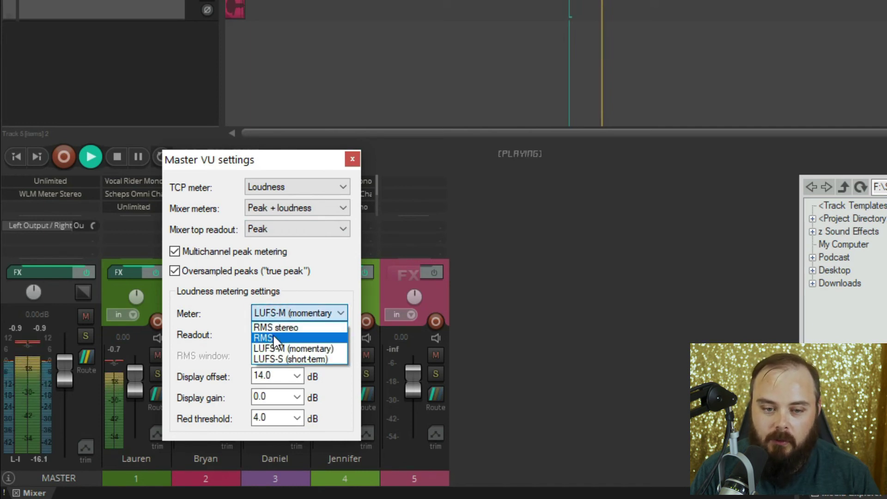
pyautogui.click(280, 359)
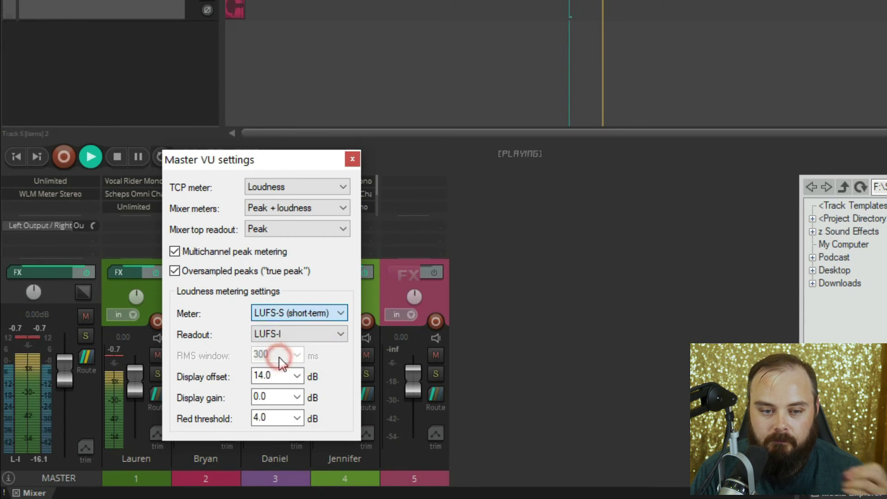
pyautogui.click(273, 334)
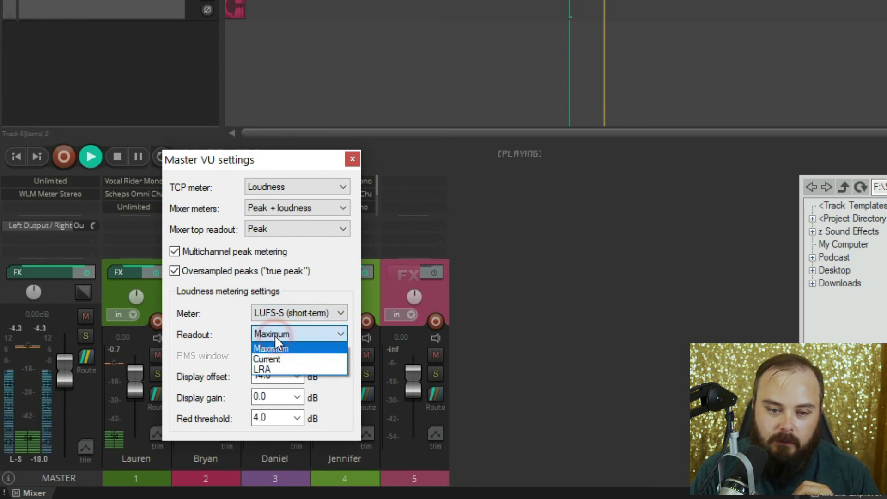
pyautogui.click(276, 369)
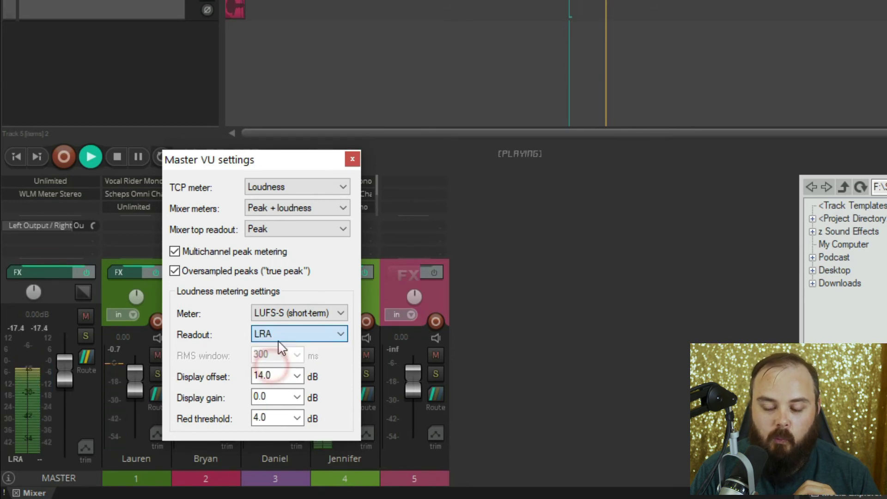
# Step: Set the master's loudness meter to LUFS-M (momentary) and choose another readout in the loudness metering settings
pyautogui.scroll(1, 283, 316)
pyautogui.click(284, 316)
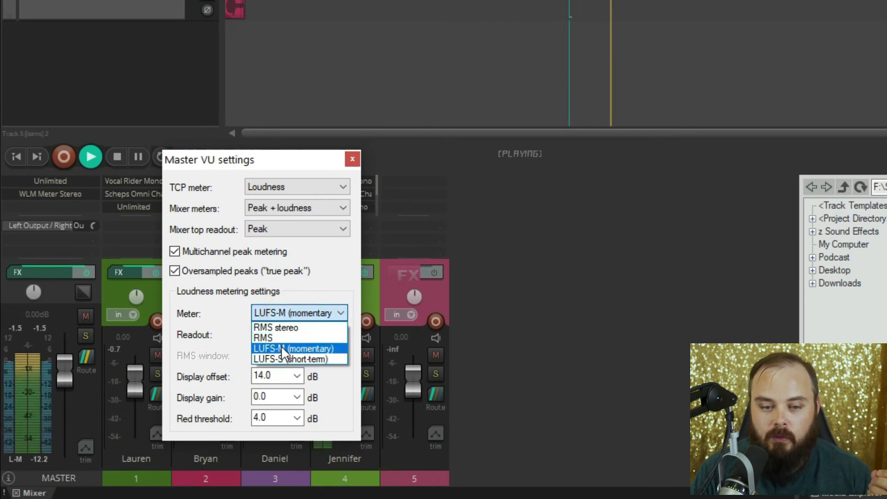
pyautogui.click(280, 345)
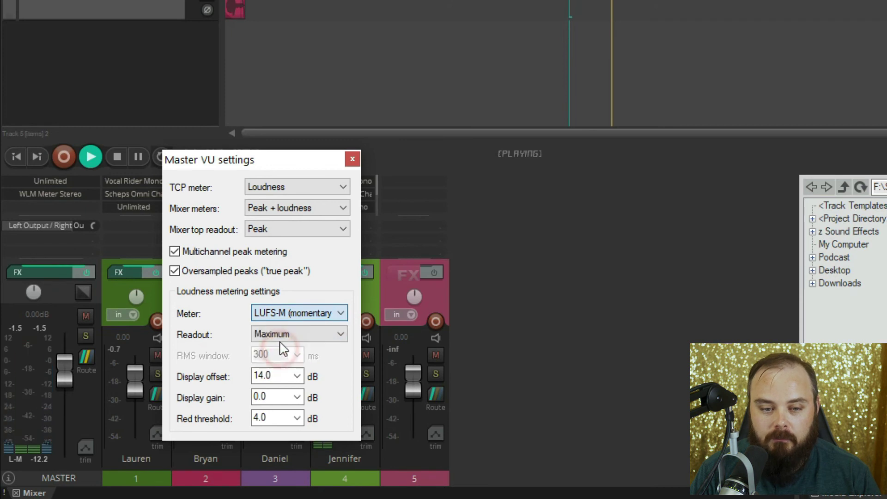
pyautogui.click(328, 337)
pyautogui.click(310, 359)
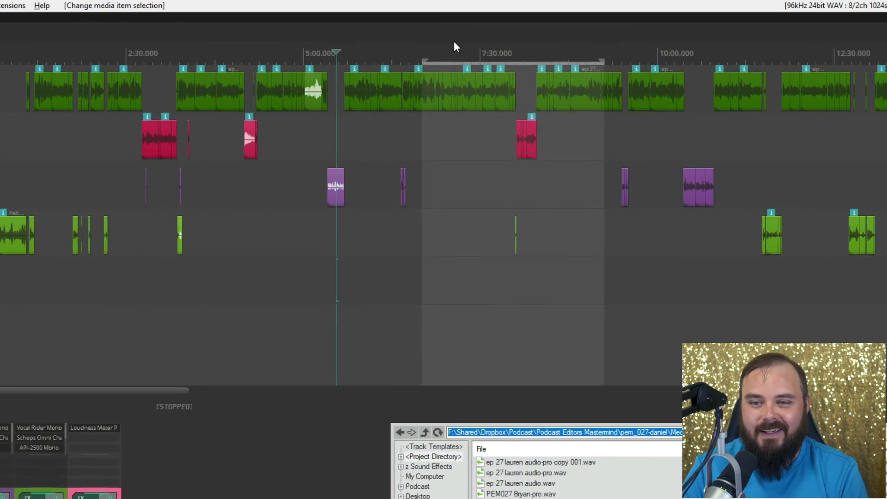
# Step: Bring up the Radial Menu over the arrangement and view the measuring and normalizing options under Loudness Tools
pyautogui.press('r')
pyautogui.click(462, 30)
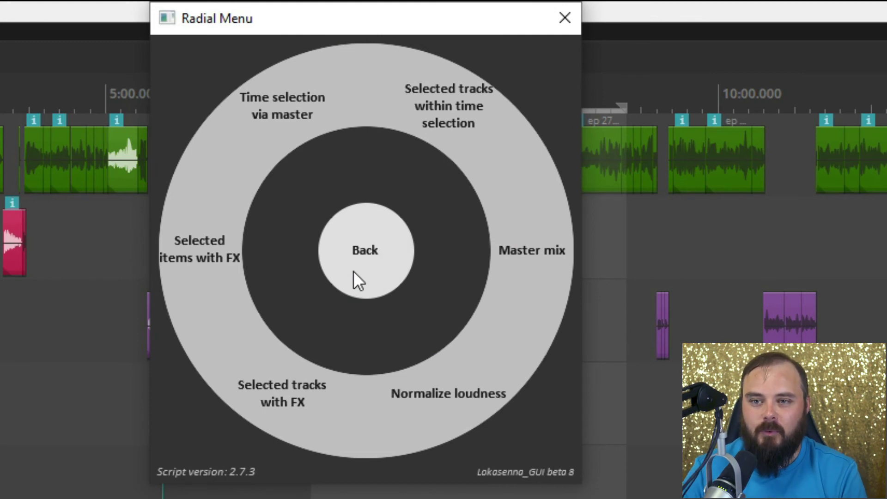
pyautogui.click(222, 190)
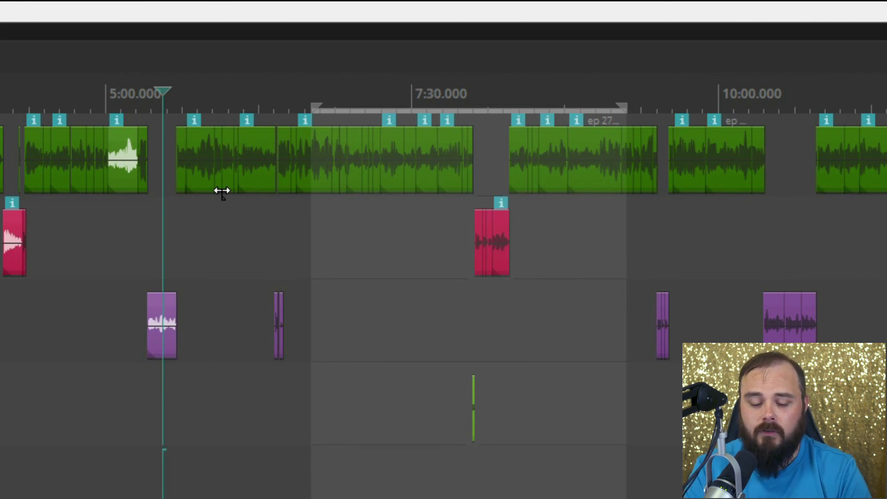
pyautogui.press('`')
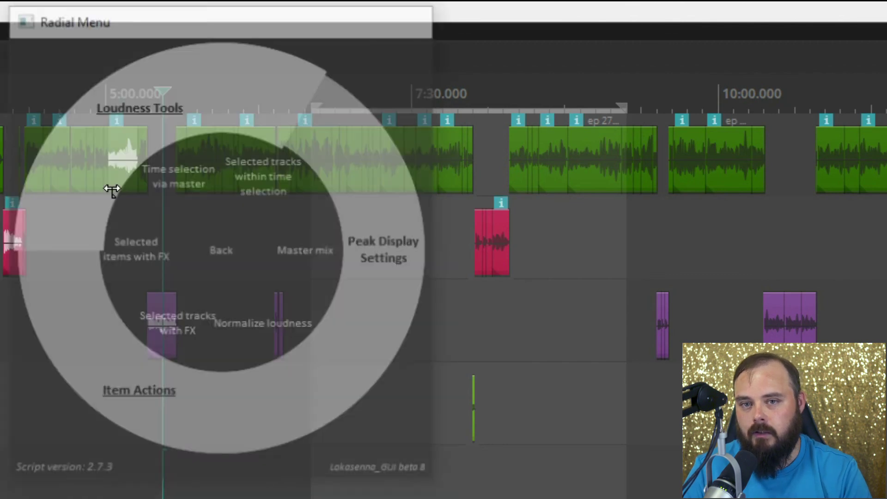